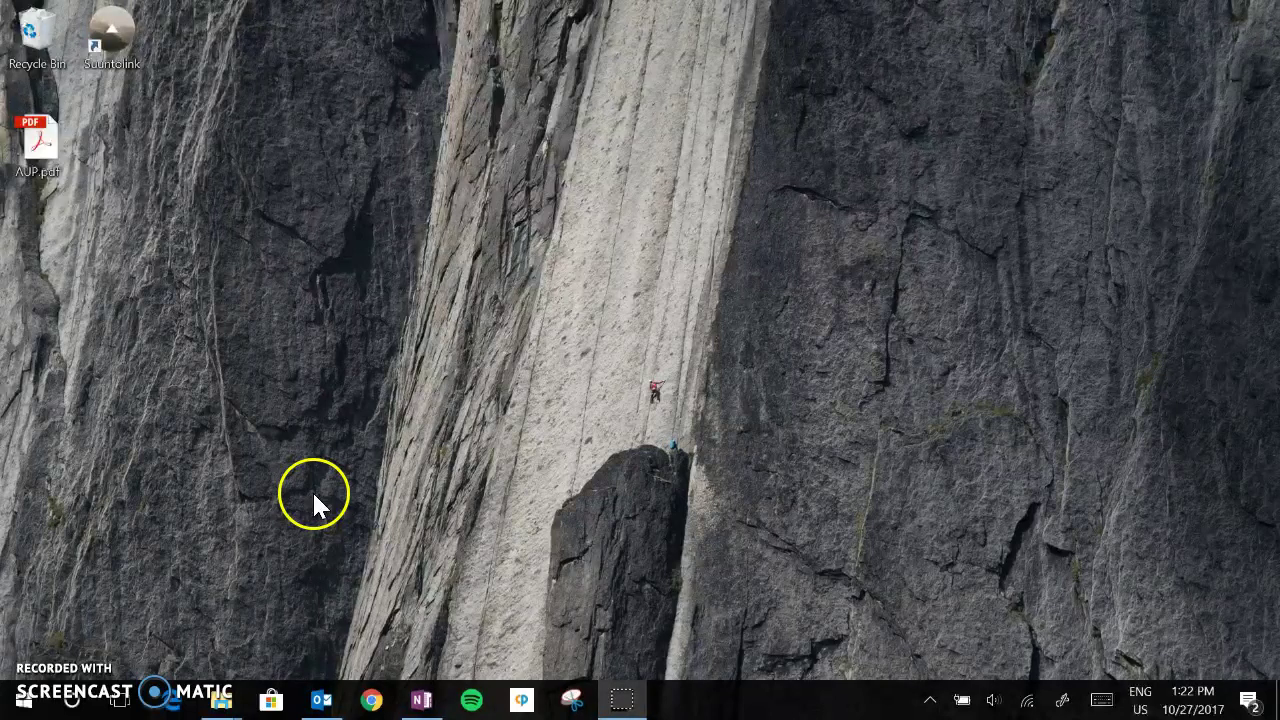
Step: Open the school website in Chrome and sign in to Office 365 with the saved work account
click(311, 478)
click(420, 476)
click(375, 702)
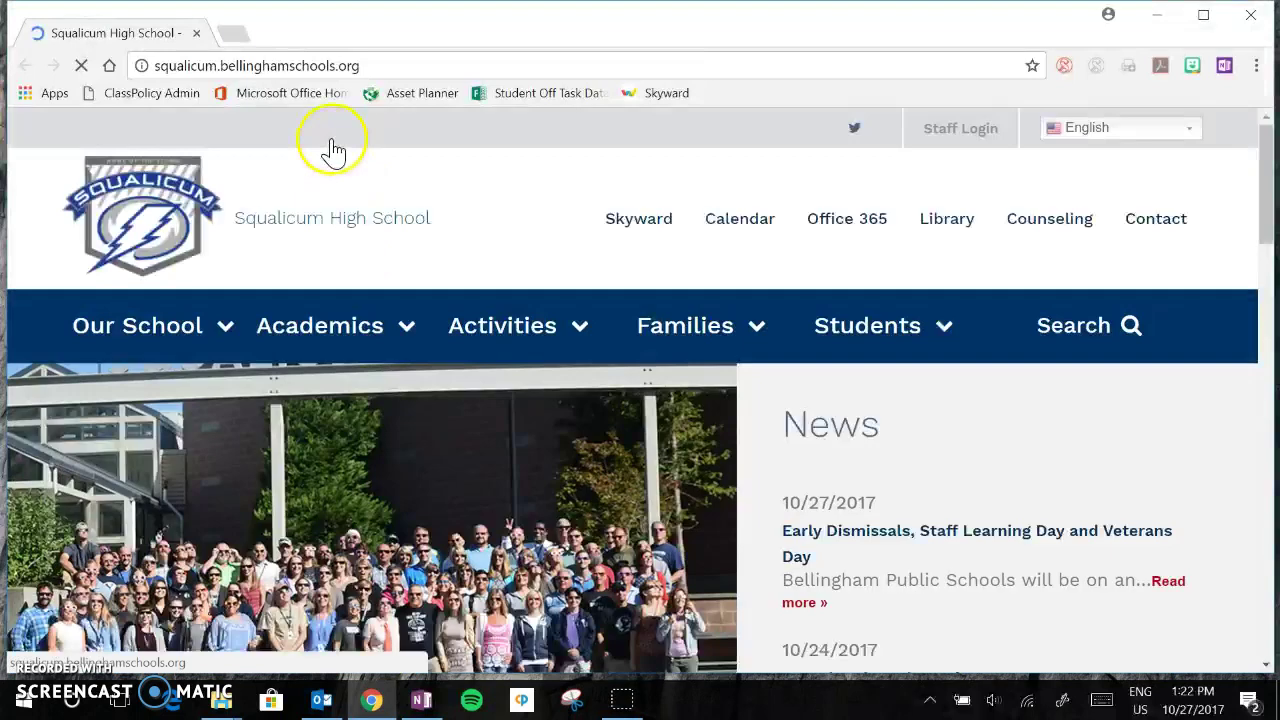
click(872, 222)
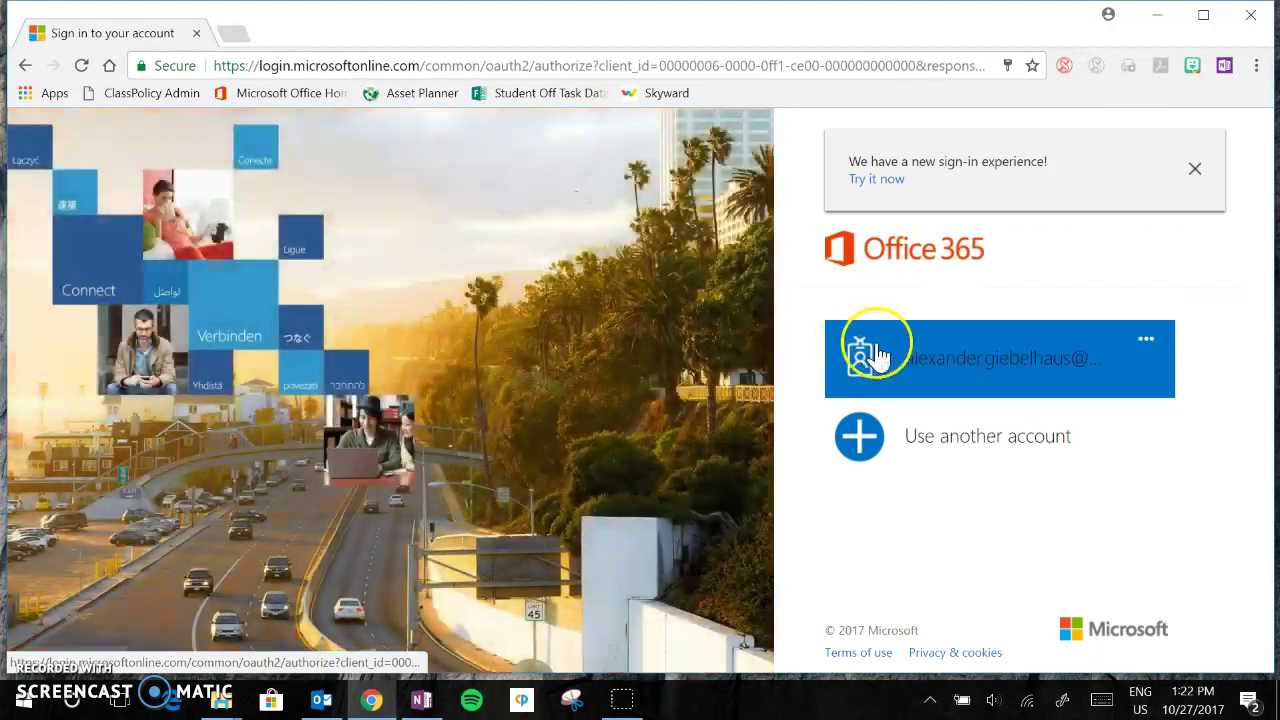
click(875, 355)
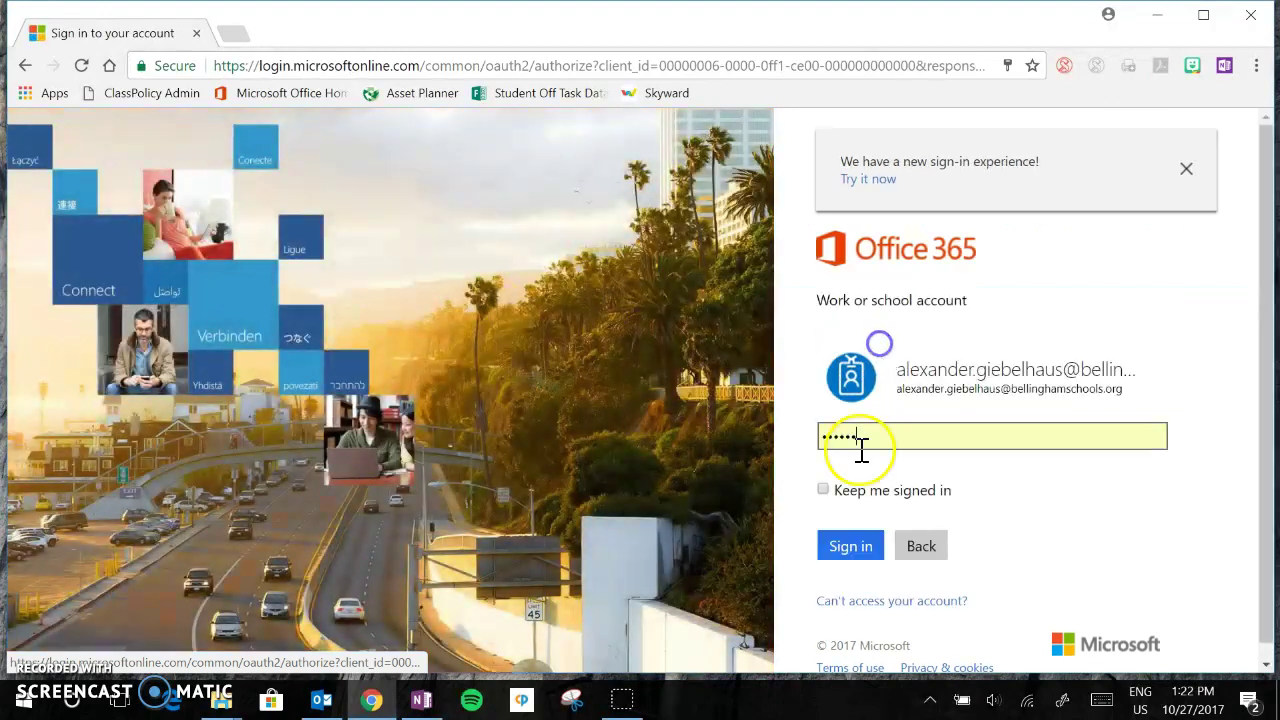
click(847, 543)
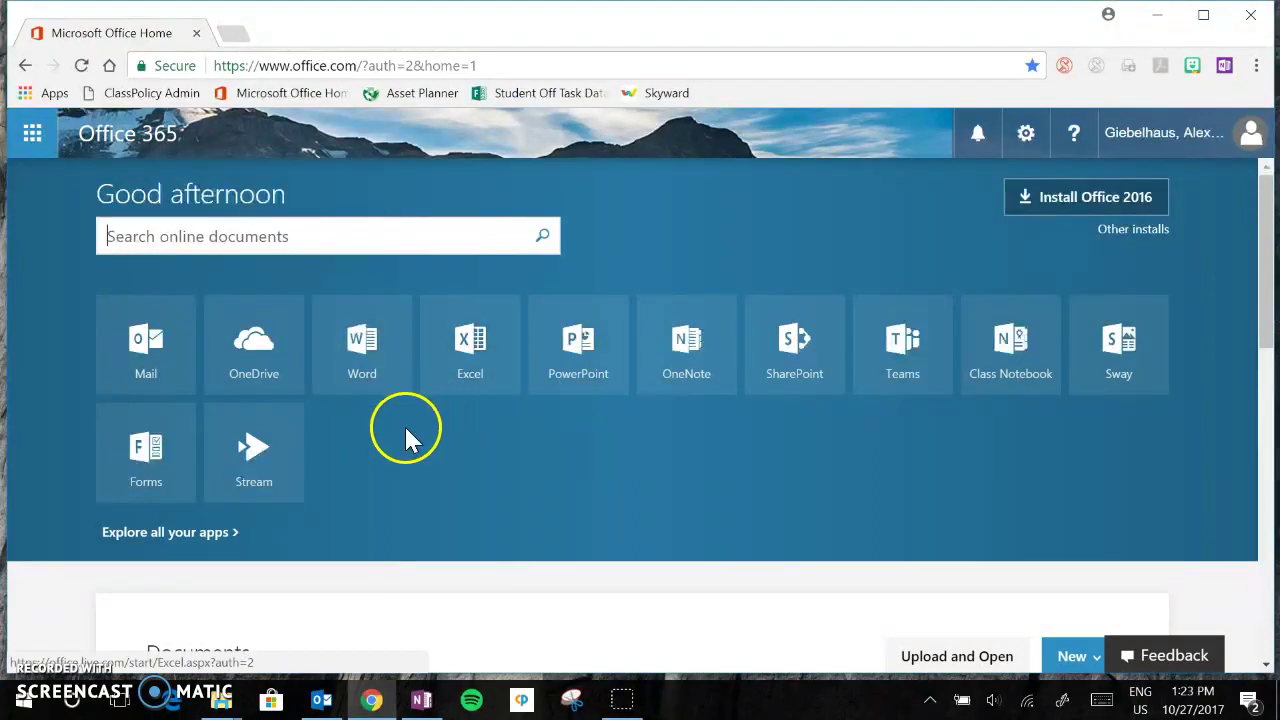
Step: Create a blank Word Online document and start sharing its view-and-edit link, looking up a recipient by name
click(373, 362)
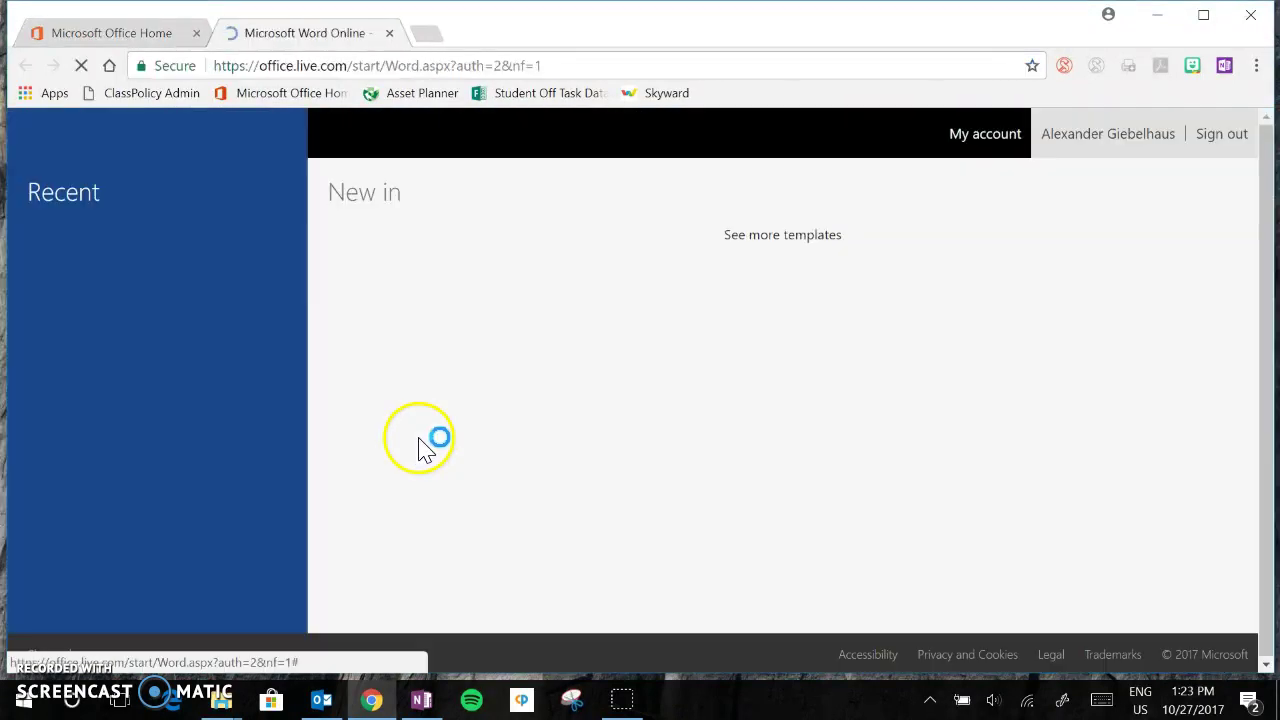
click(418, 442)
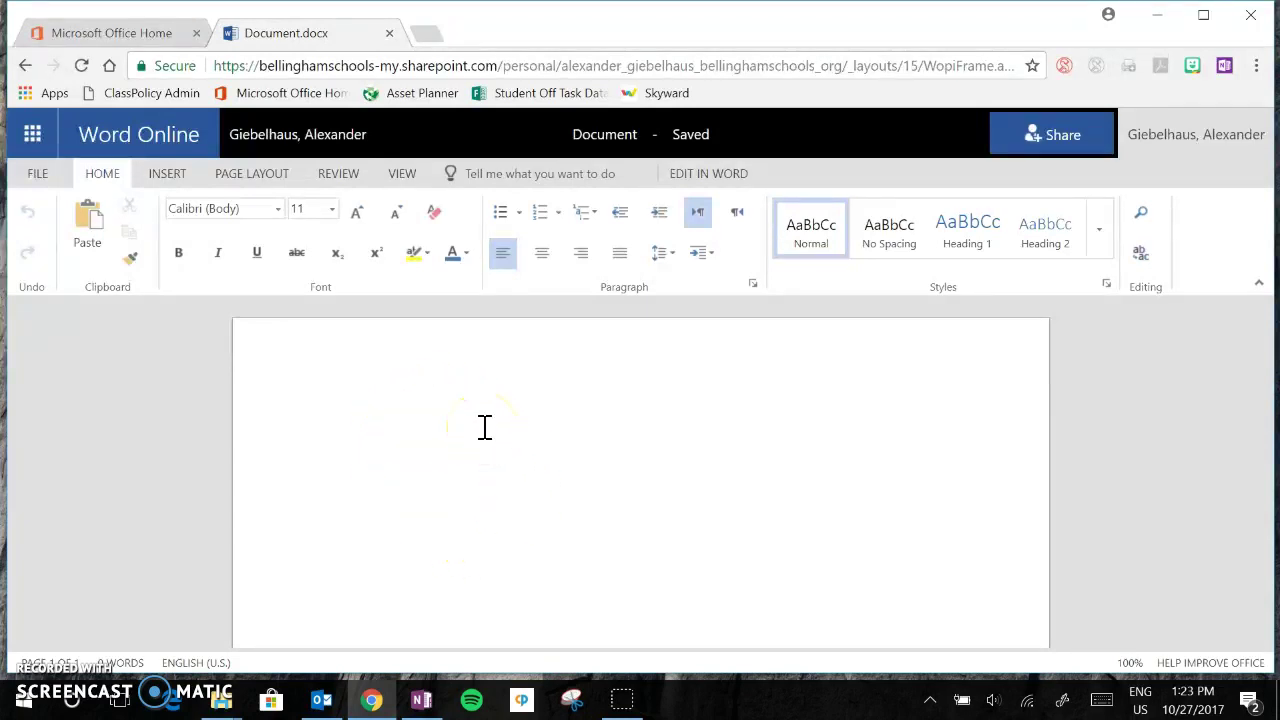
click(1057, 148)
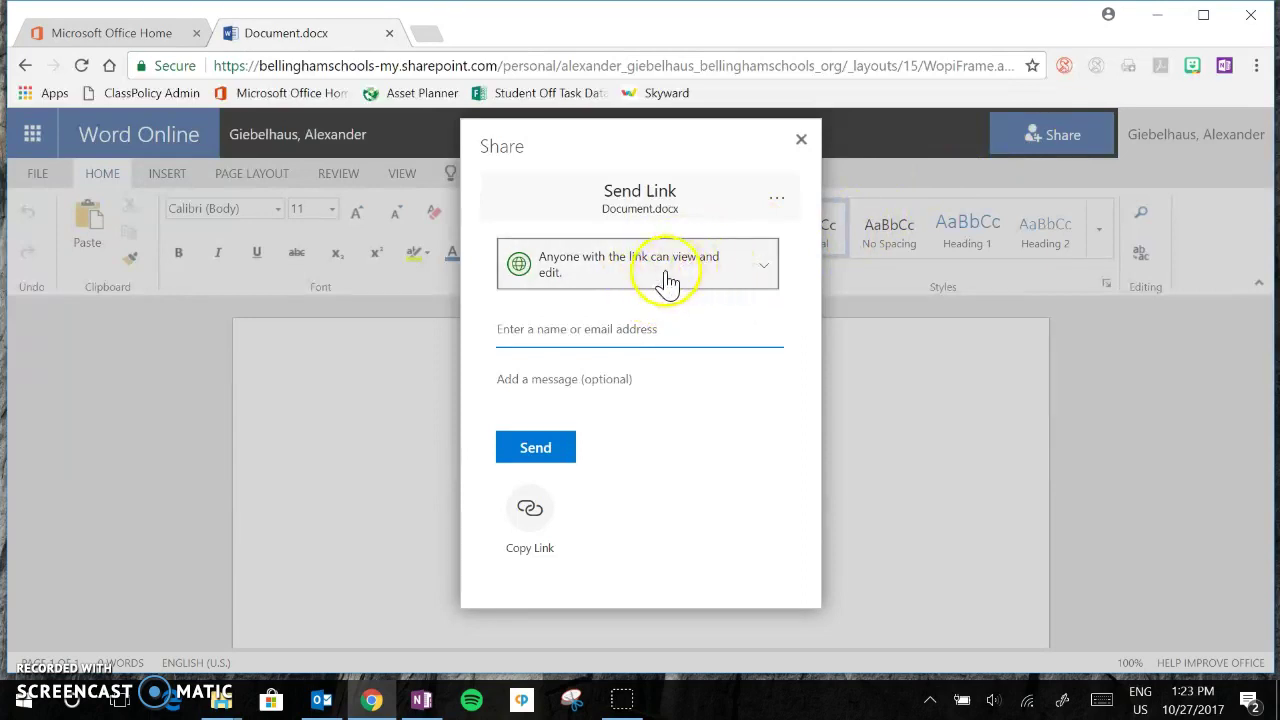
click(550, 330)
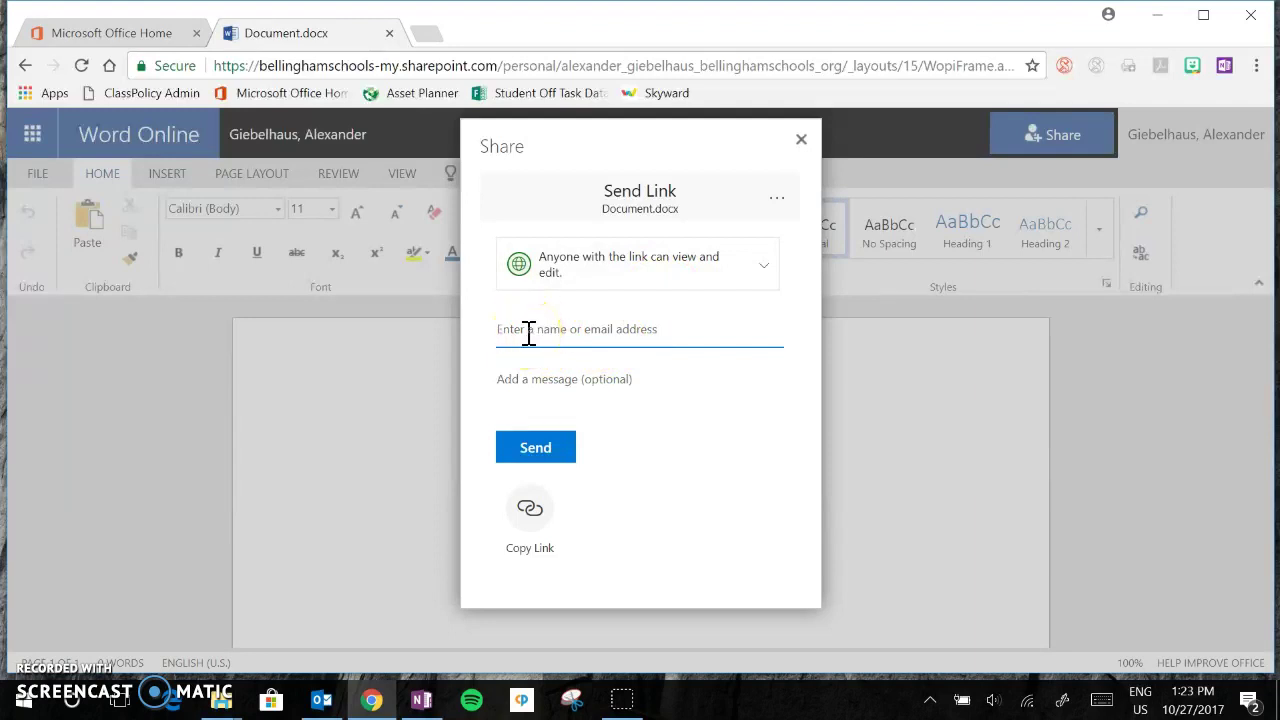
text(Sha)
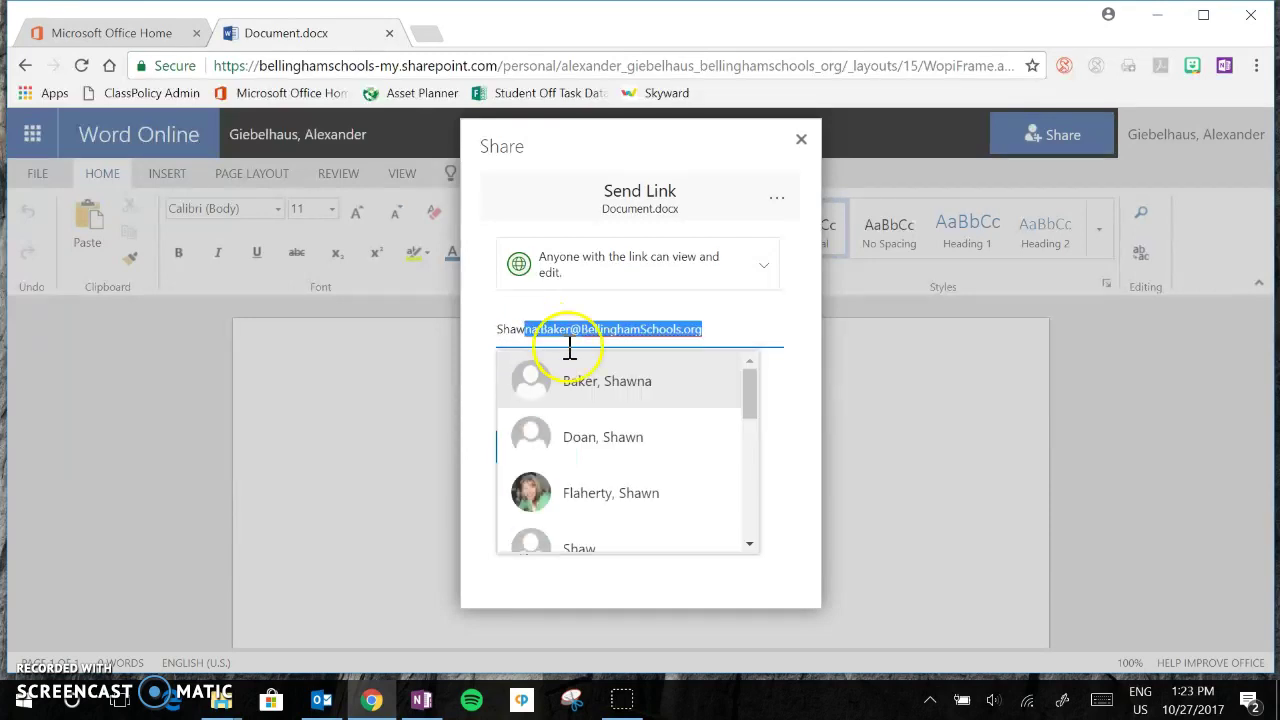
drag(750, 395, 743, 471)
click(645, 463)
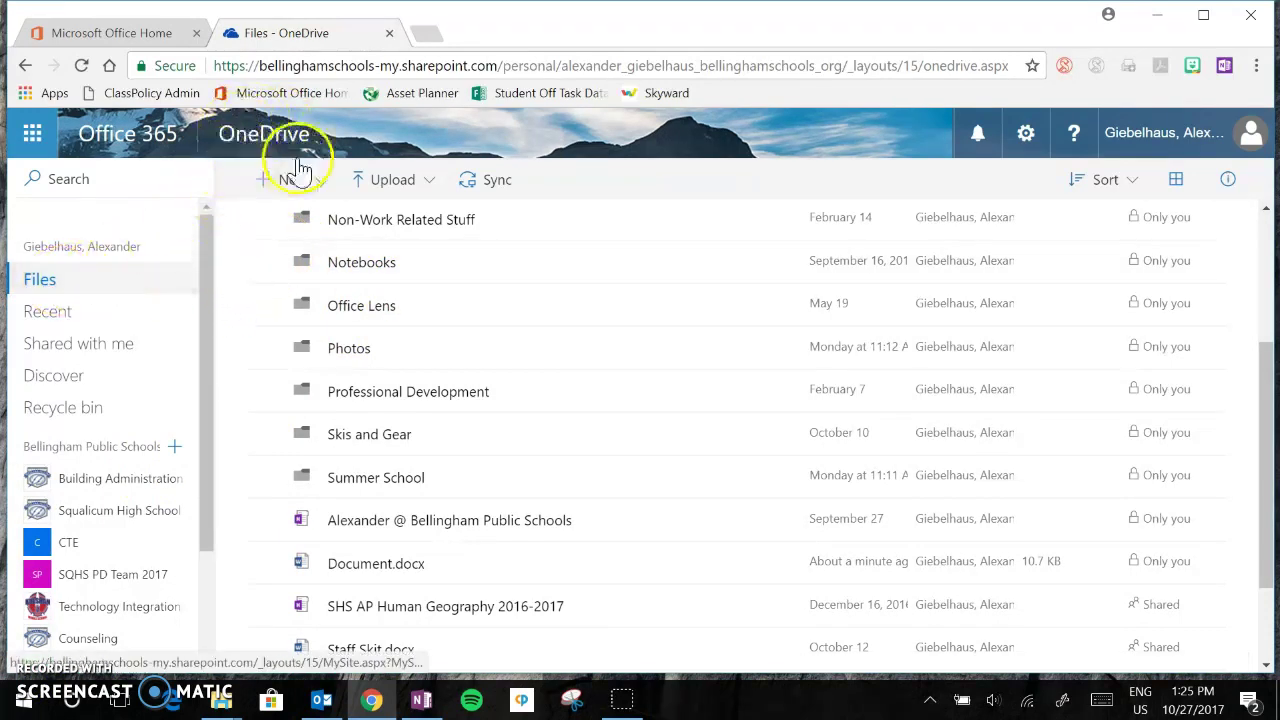
Step: Look through the OneDrive file list and open the files shared with this account
scroll(400, 425, down, 3)
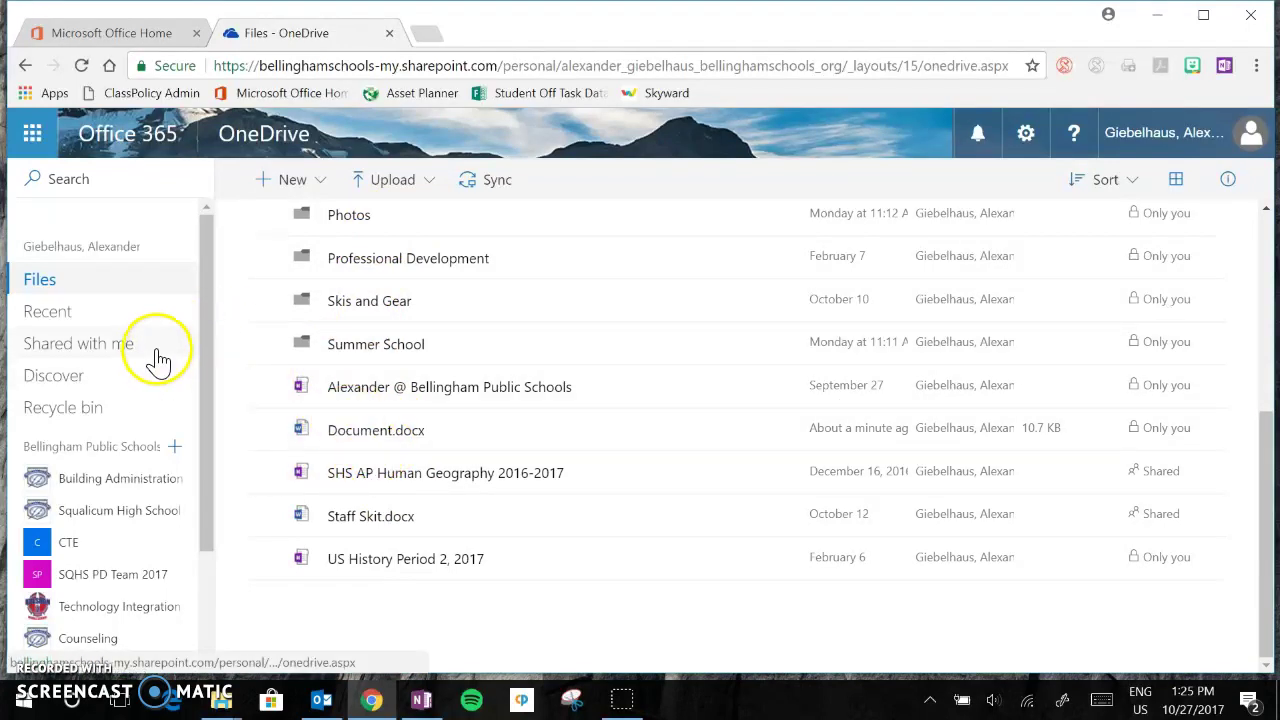
click(118, 349)
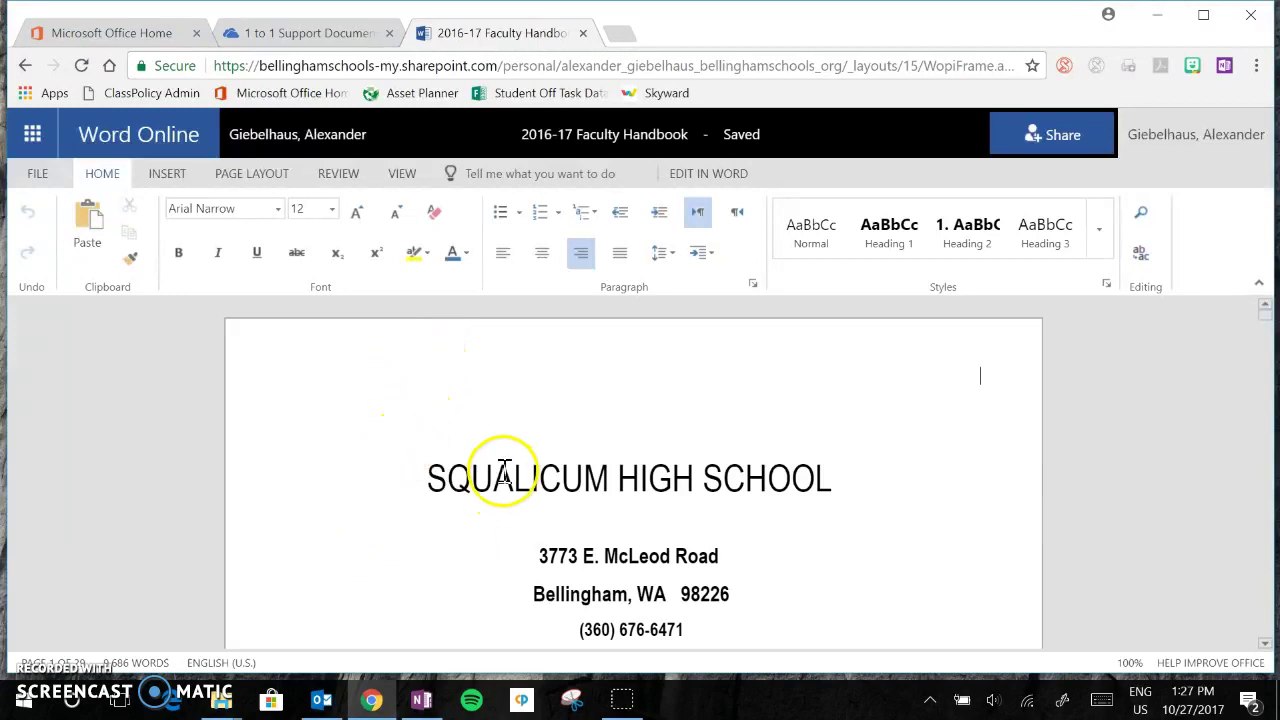
Step: Switch to OneNote and open the Collaboration Project #1 page in the first student's Presentations section of the Sept 15 Demonstration notebook
click(1156, 18)
click(422, 697)
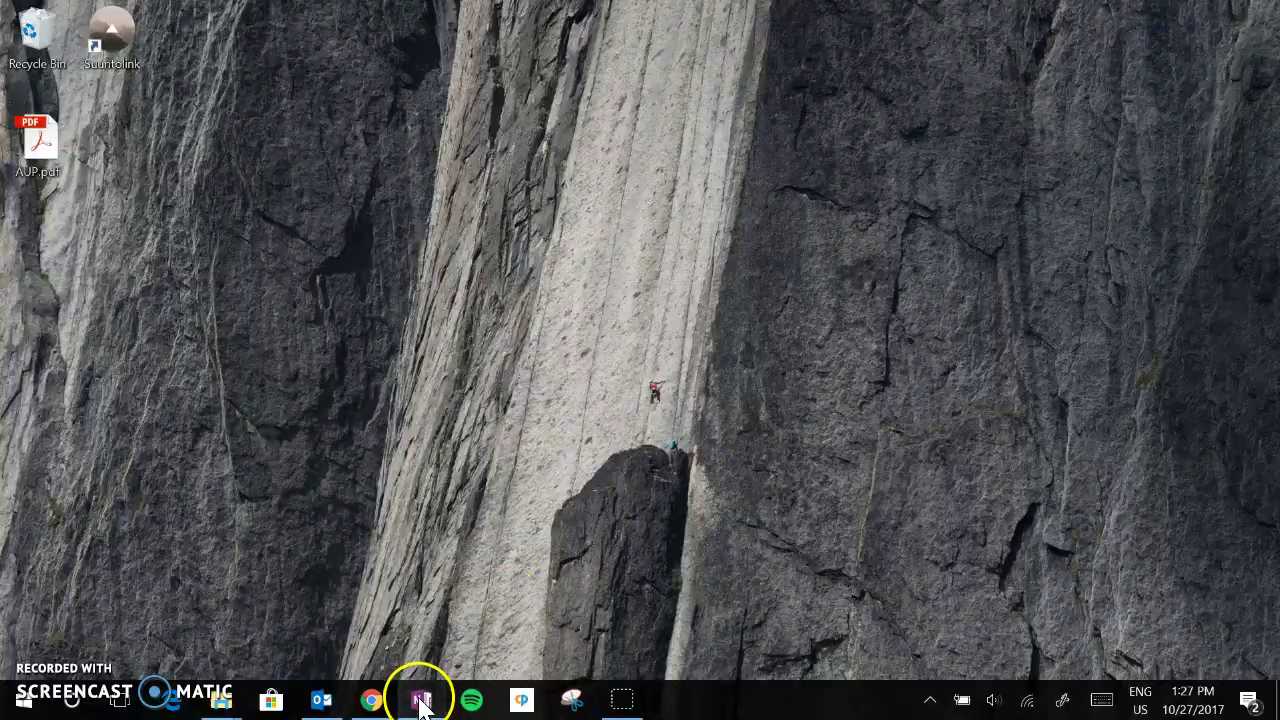
click(218, 98)
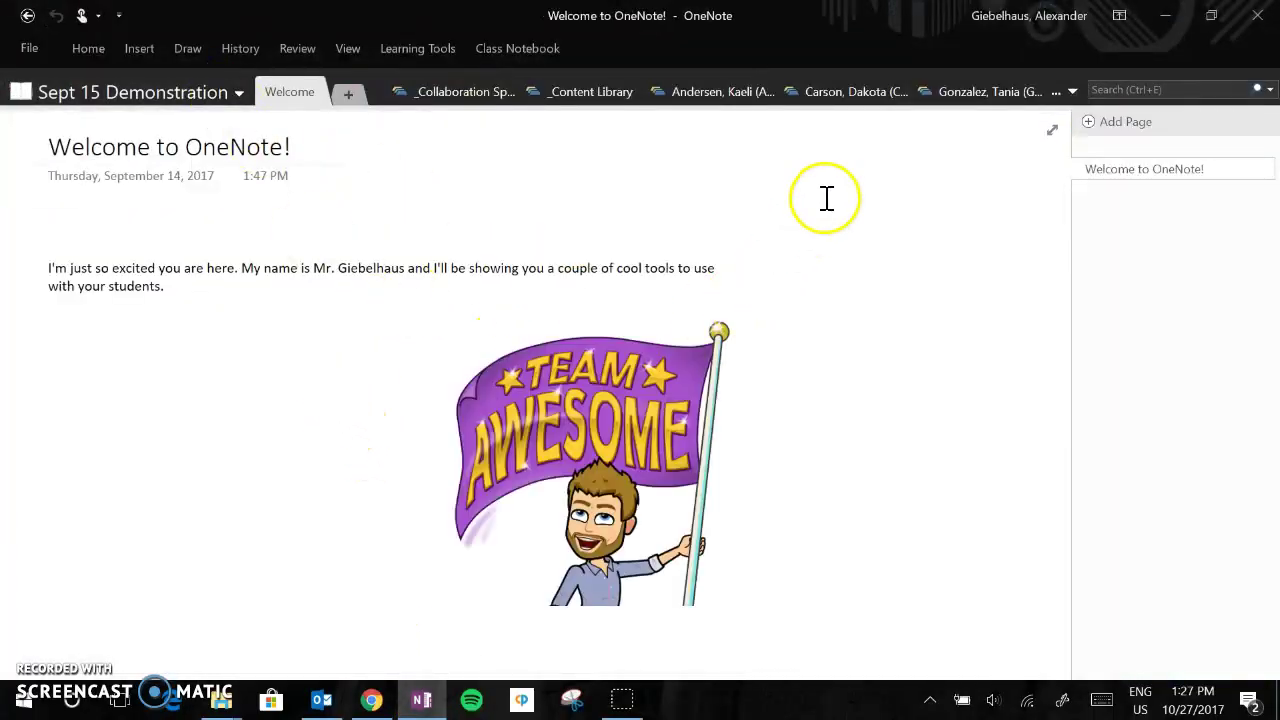
click(708, 92)
click(427, 108)
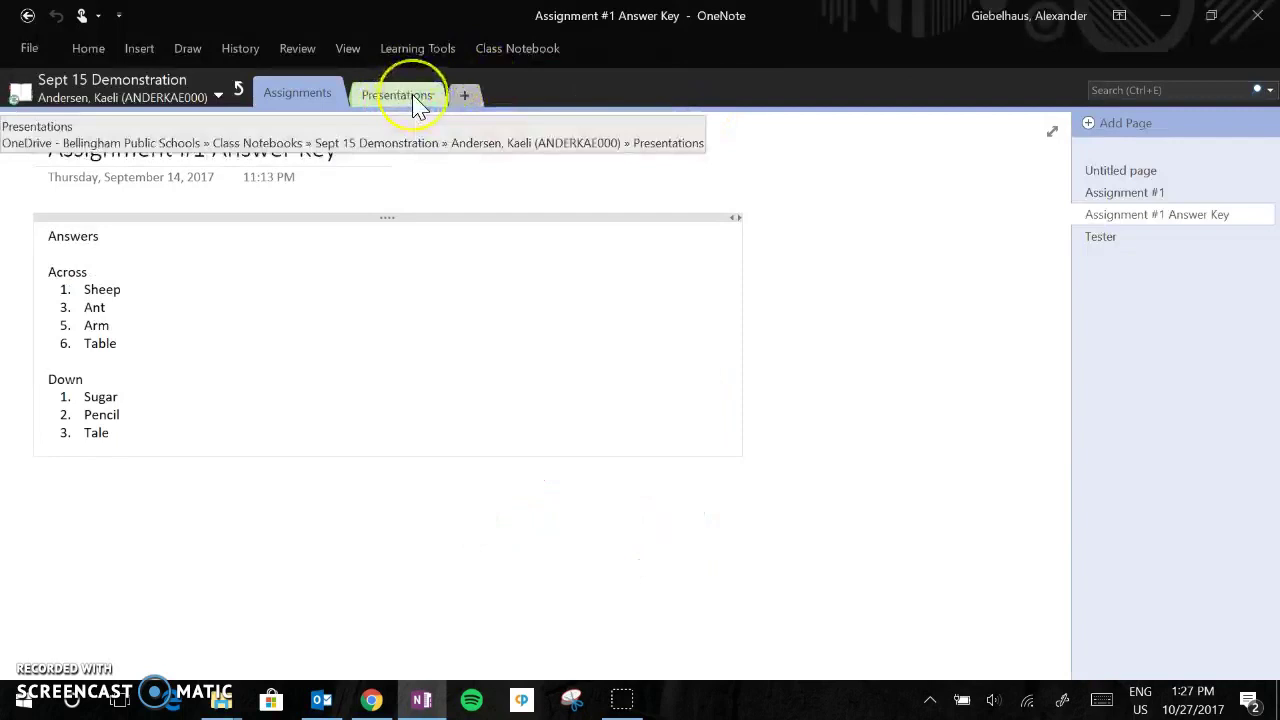
click(414, 100)
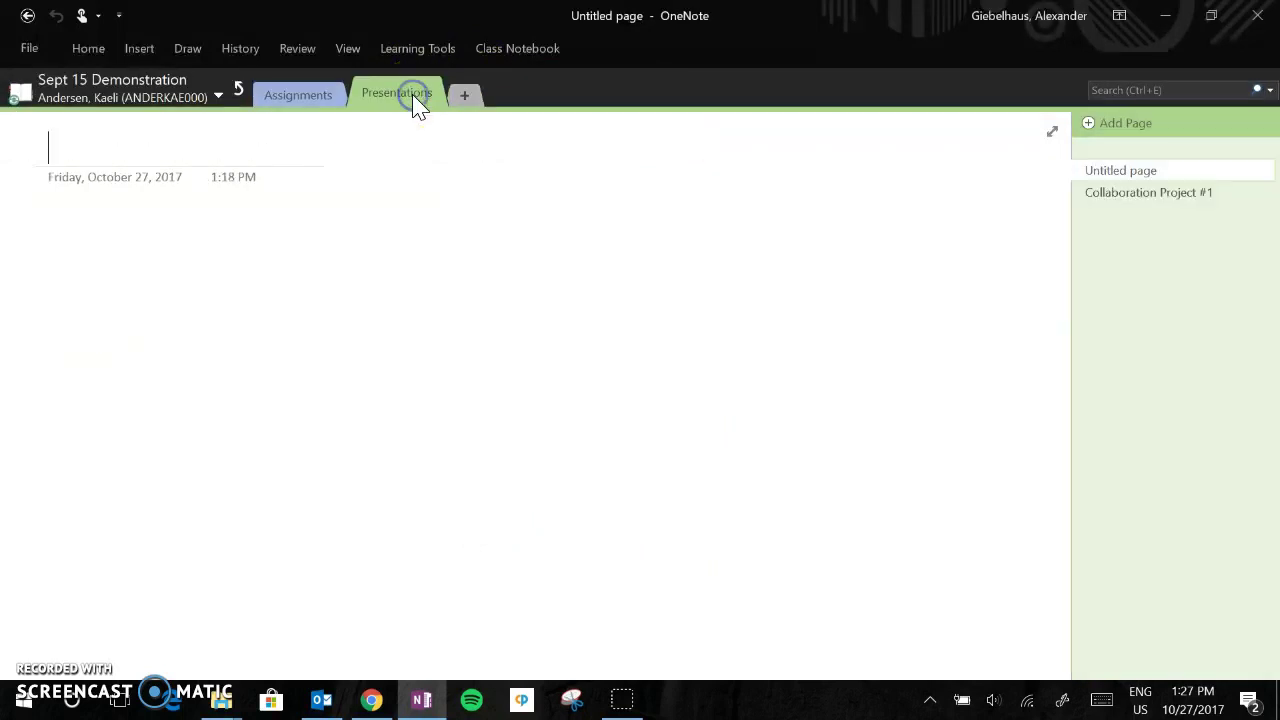
click(1127, 200)
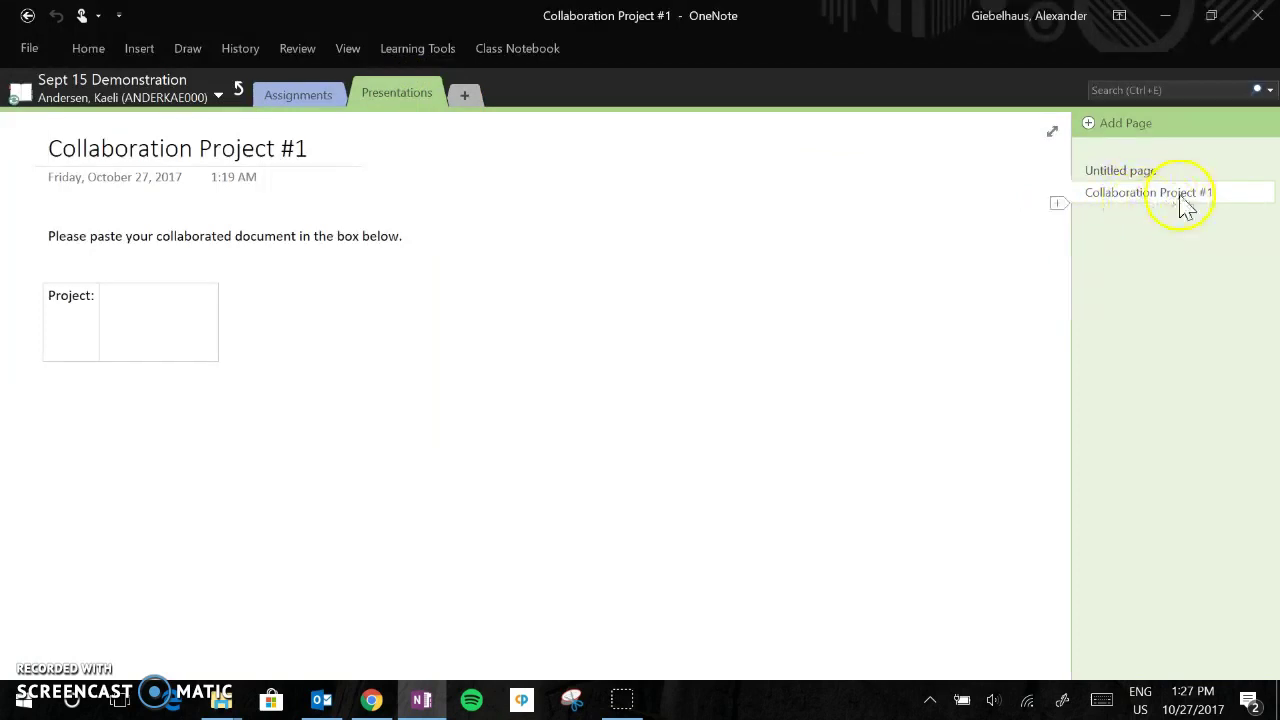
Step: Start a file attachment in the empty Project cell and browse to the 1 to 1 Support Documents folder under Ed Tech in OneDrive
click(117, 297)
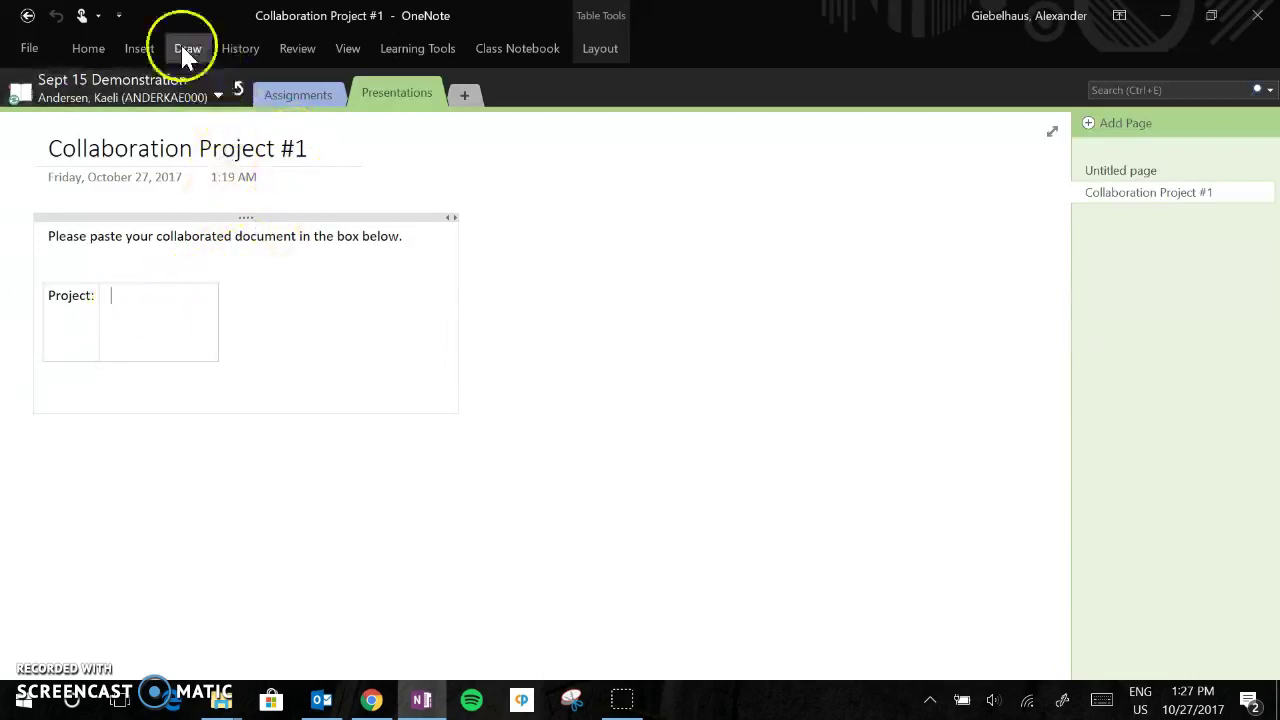
click(142, 48)
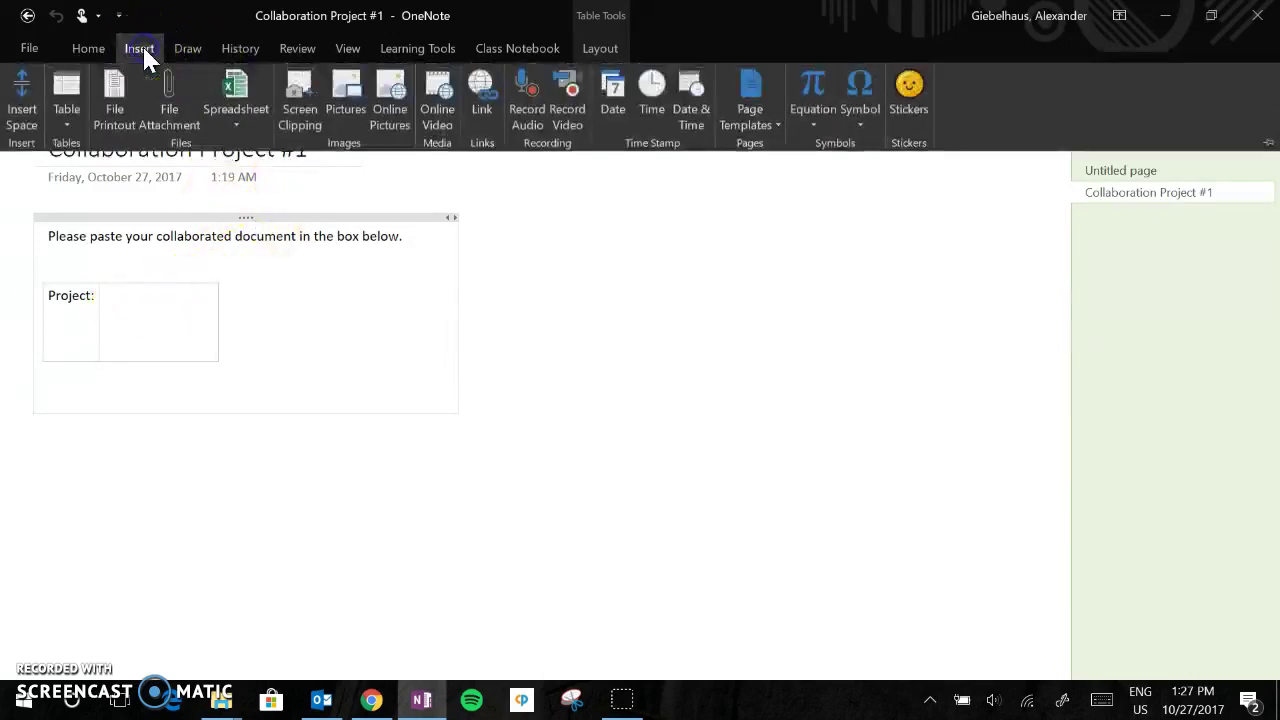
click(166, 100)
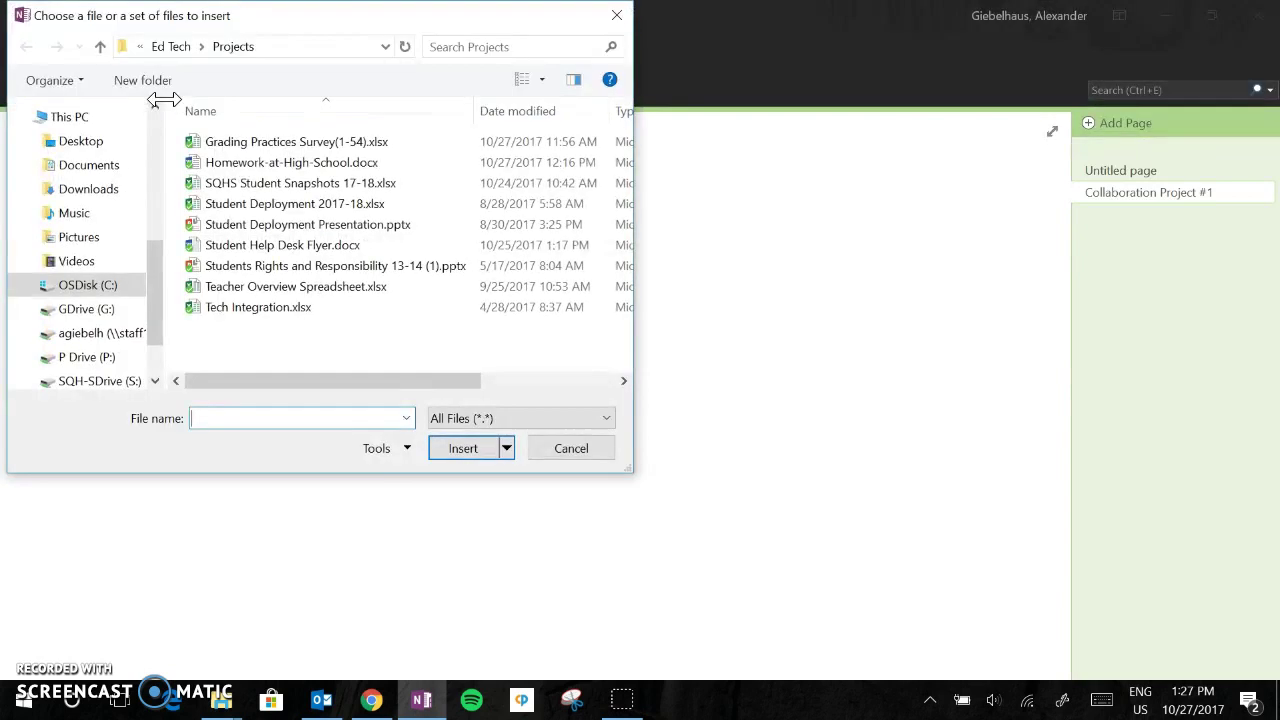
scroll(88, 245, up, 1)
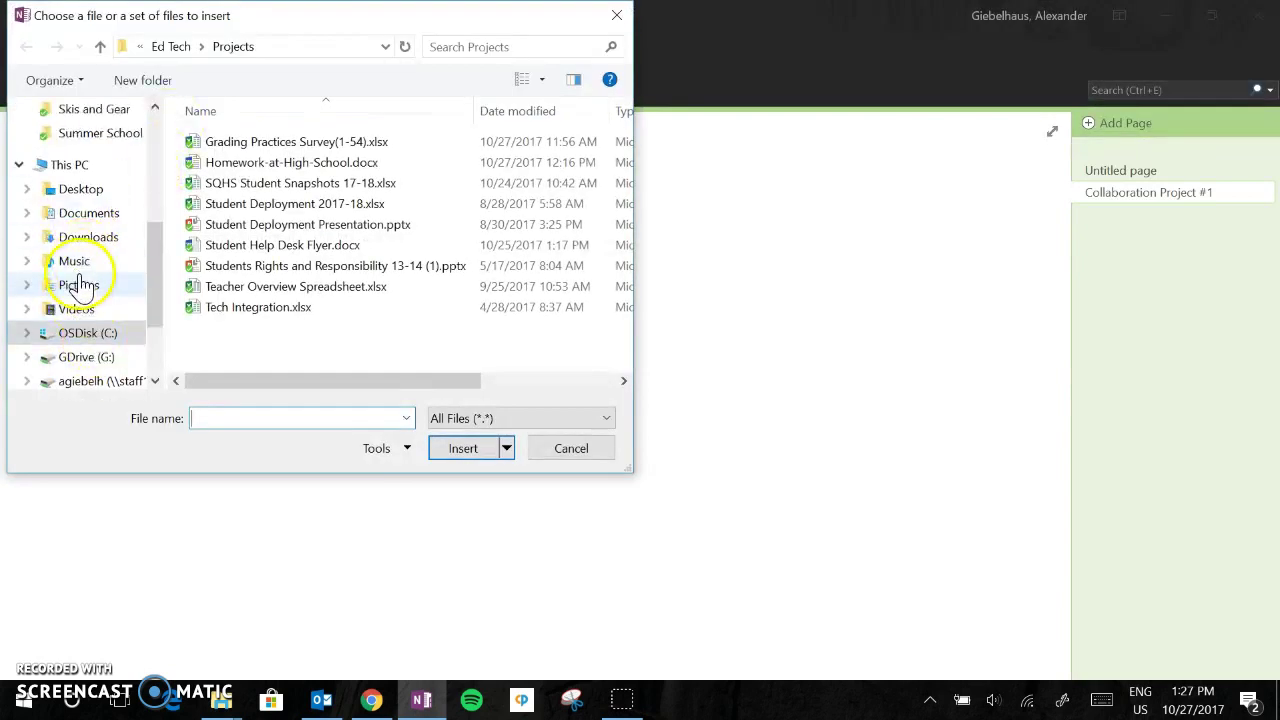
scroll(85, 245, up, 3)
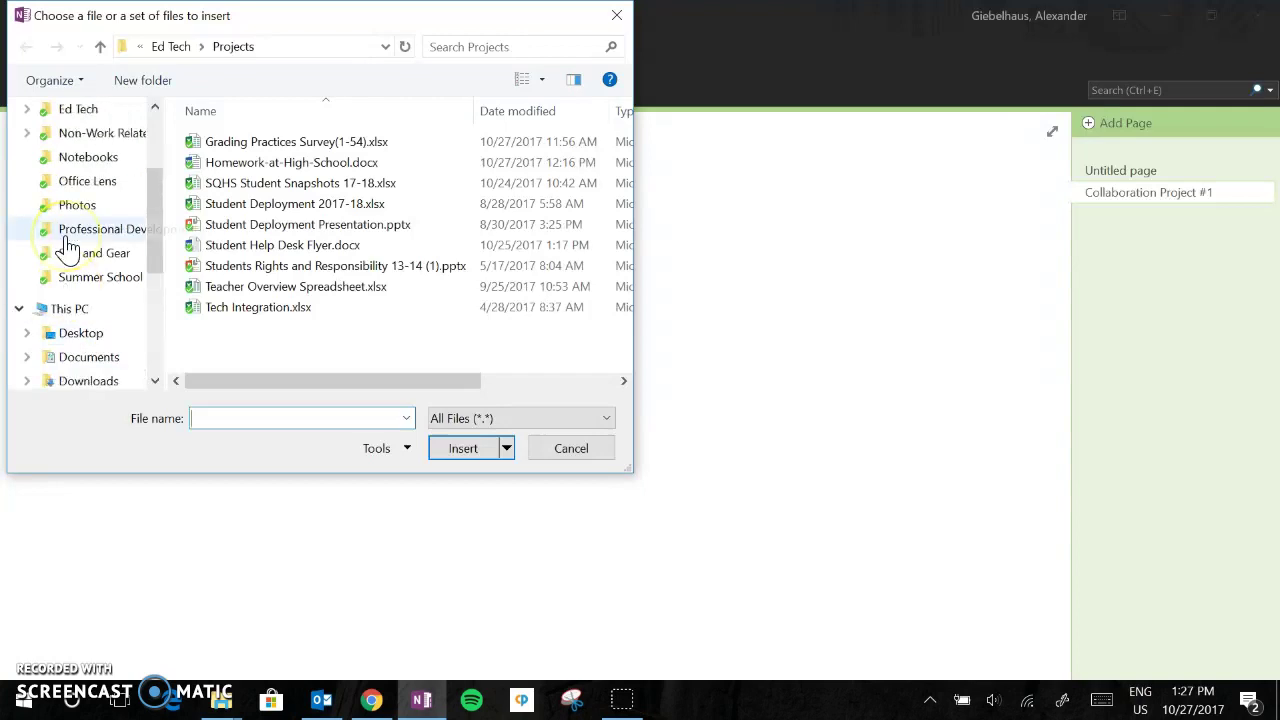
click(95, 118)
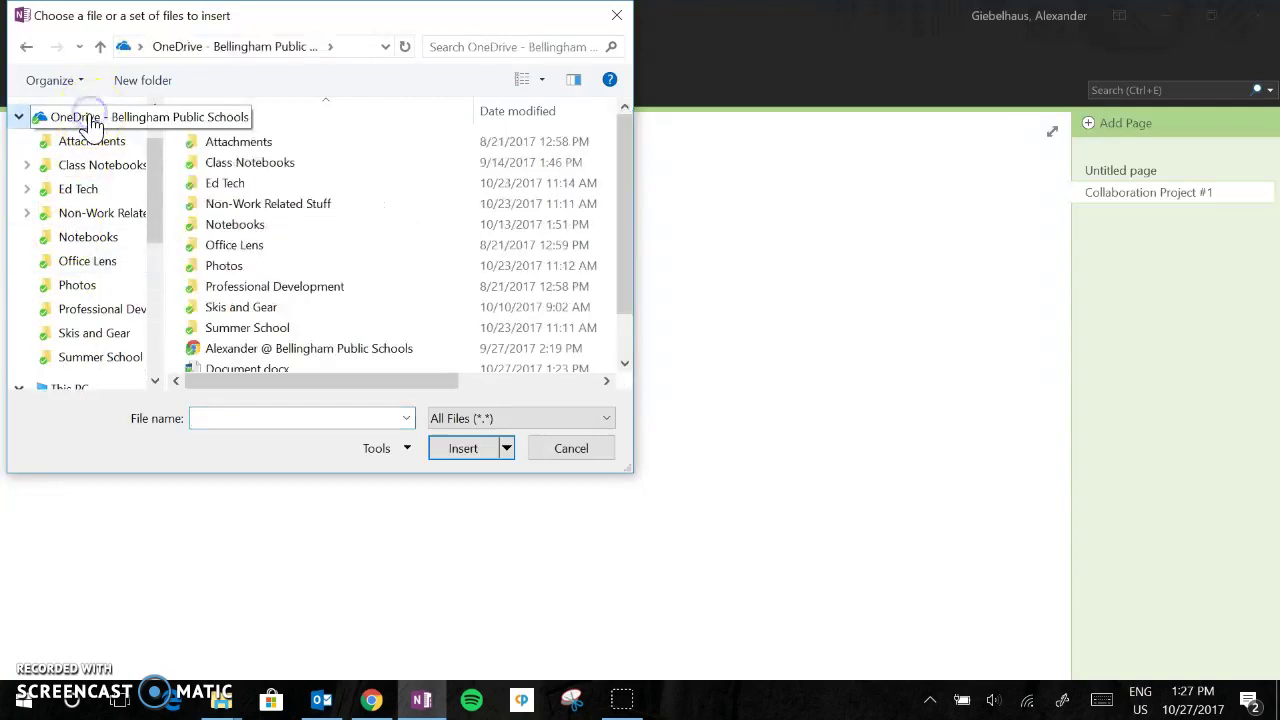
click(88, 194)
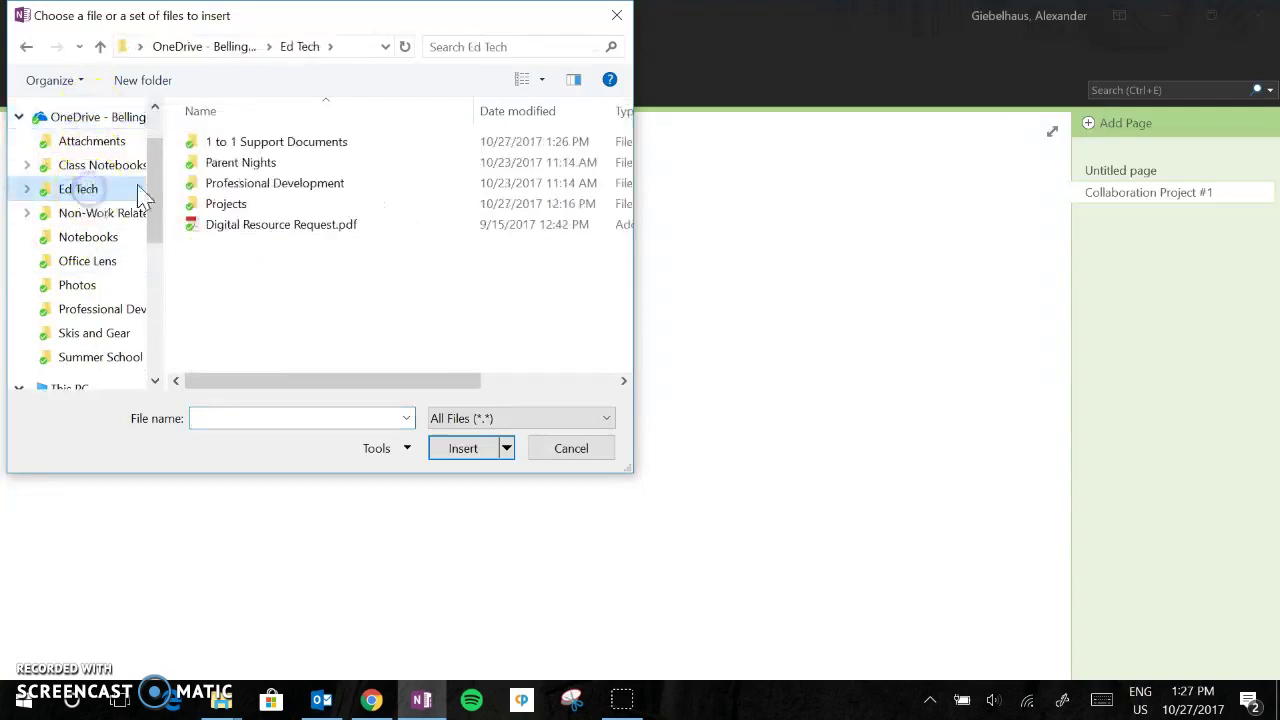
double_click(249, 142)
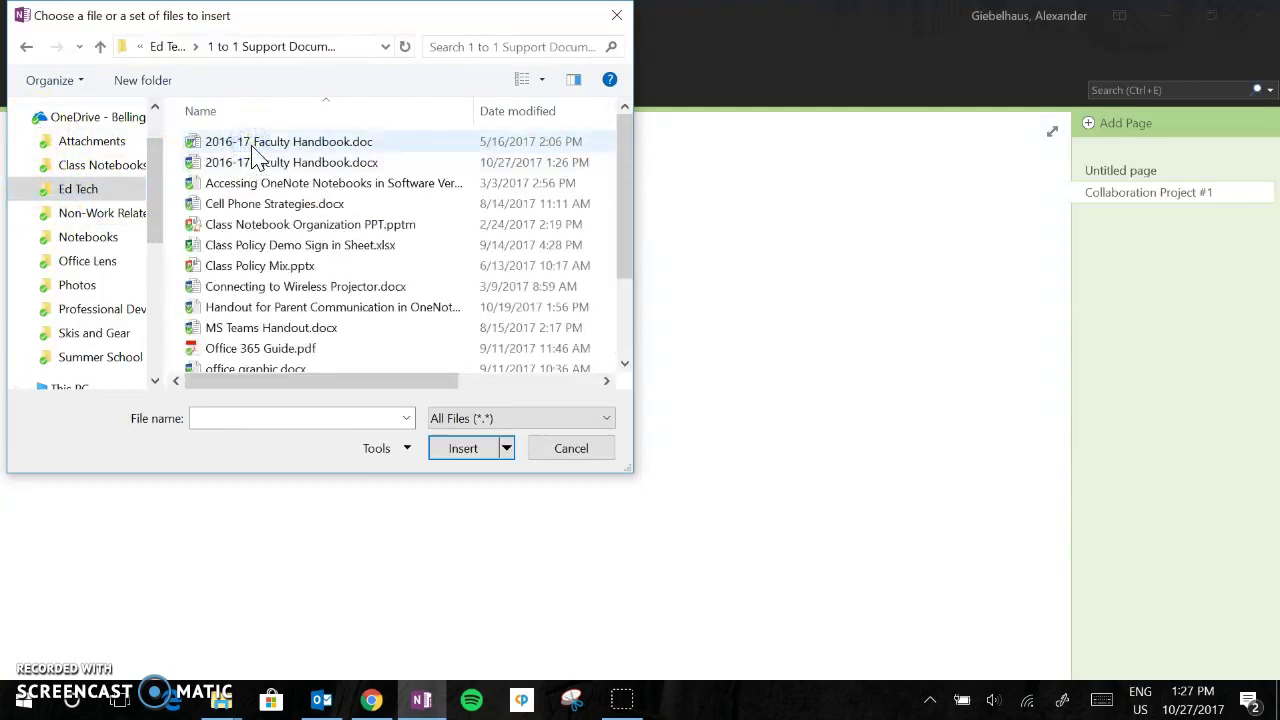
Step: Insert 2016-17 Faculty Handbook.doc into the Project cell as an attached file
click(245, 143)
click(458, 452)
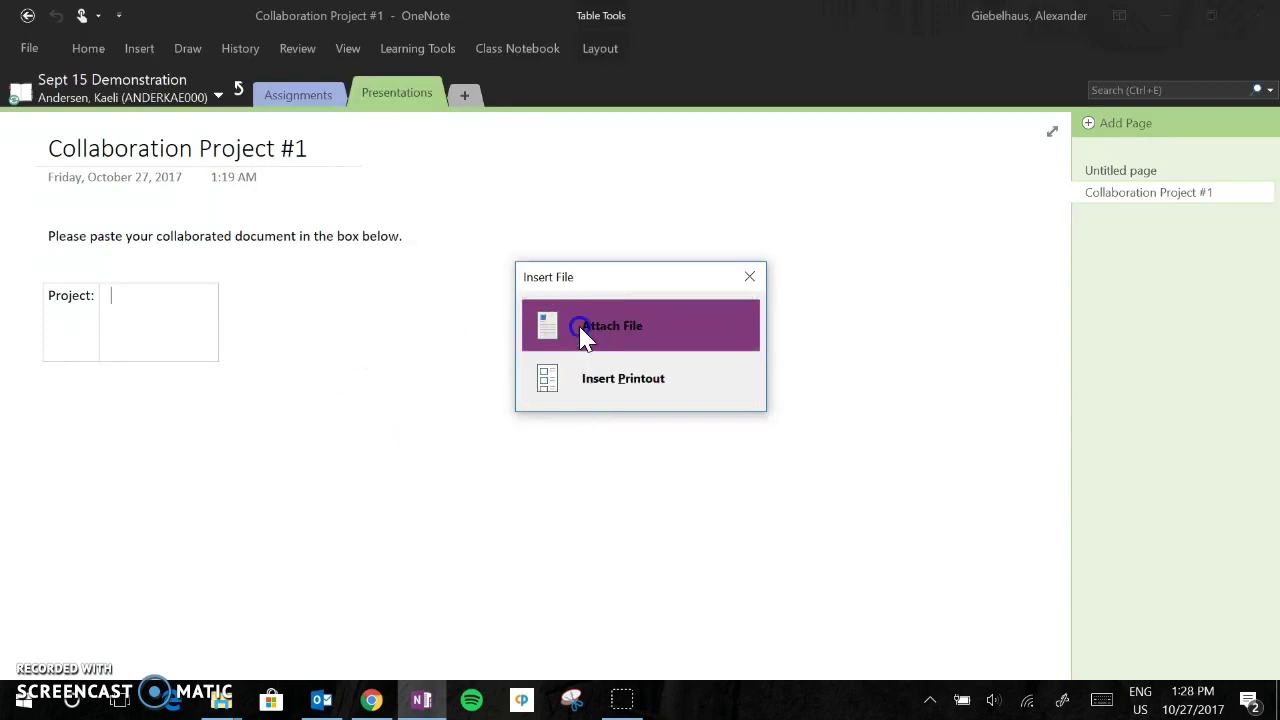
click(587, 338)
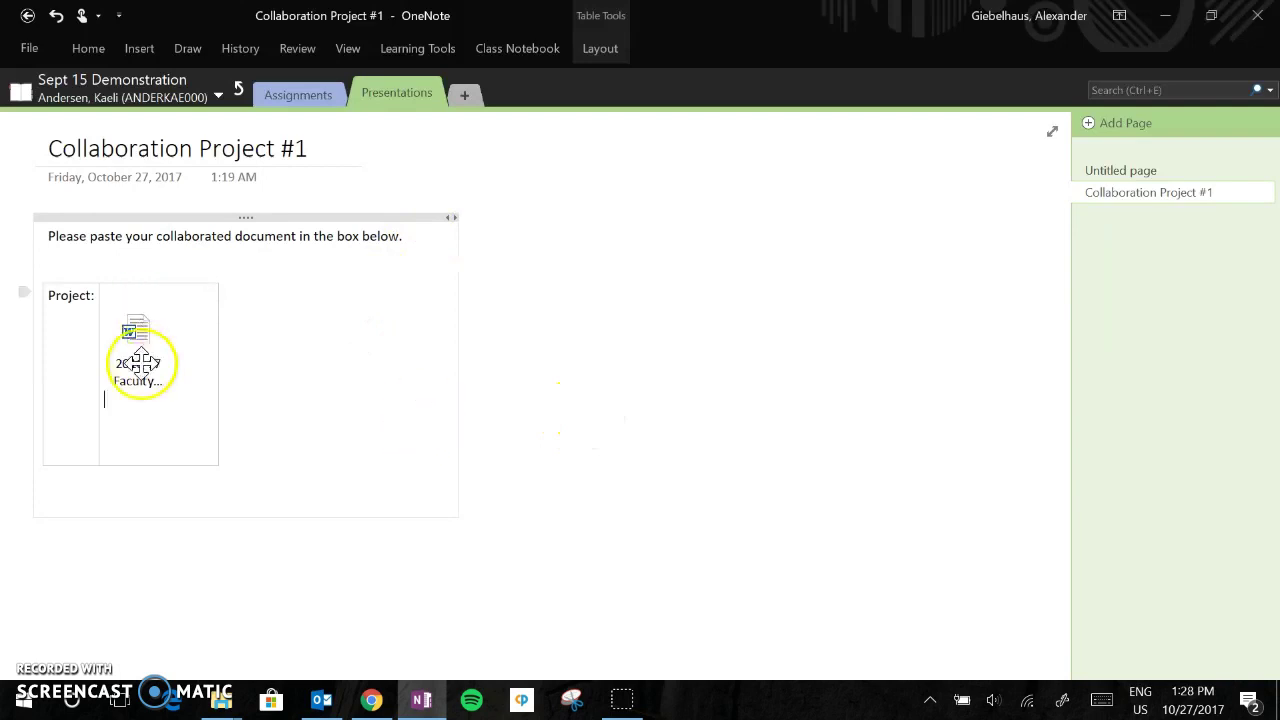
click(214, 403)
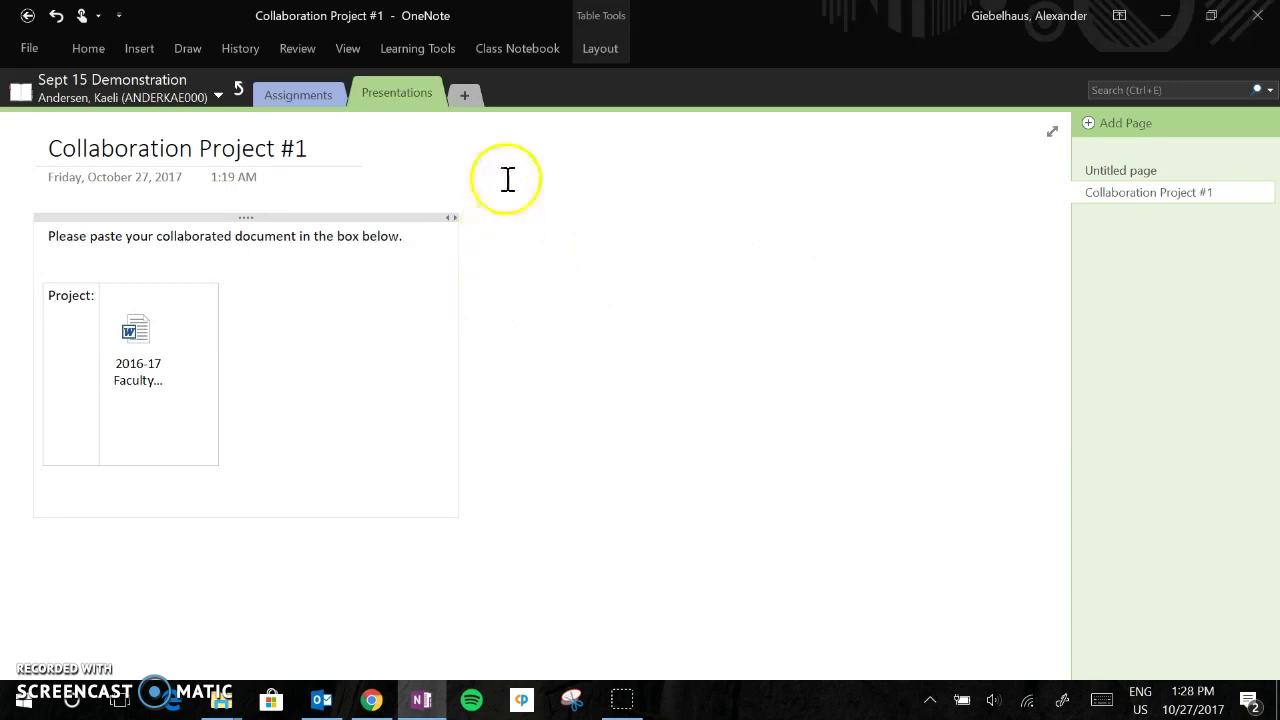
Step: Review student work for the Presentations section, comparing the first two students' Collaboration Project #1 pages and returning to the first
click(527, 52)
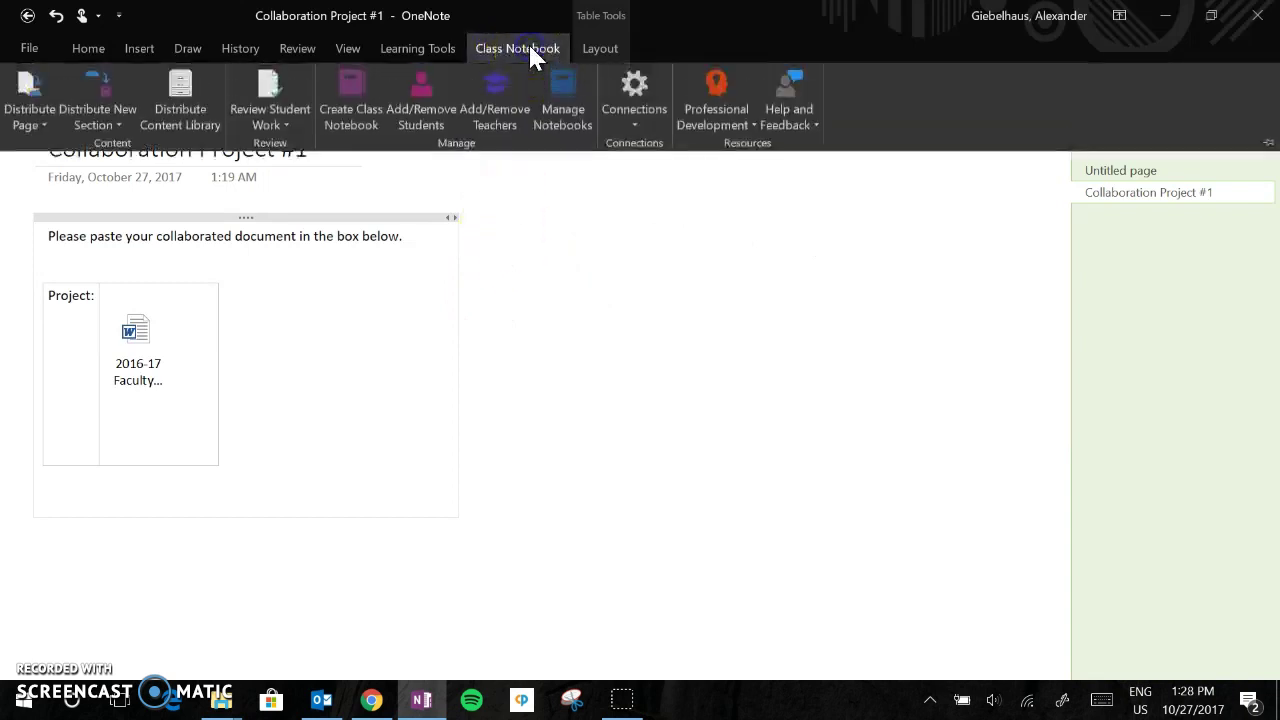
click(295, 120)
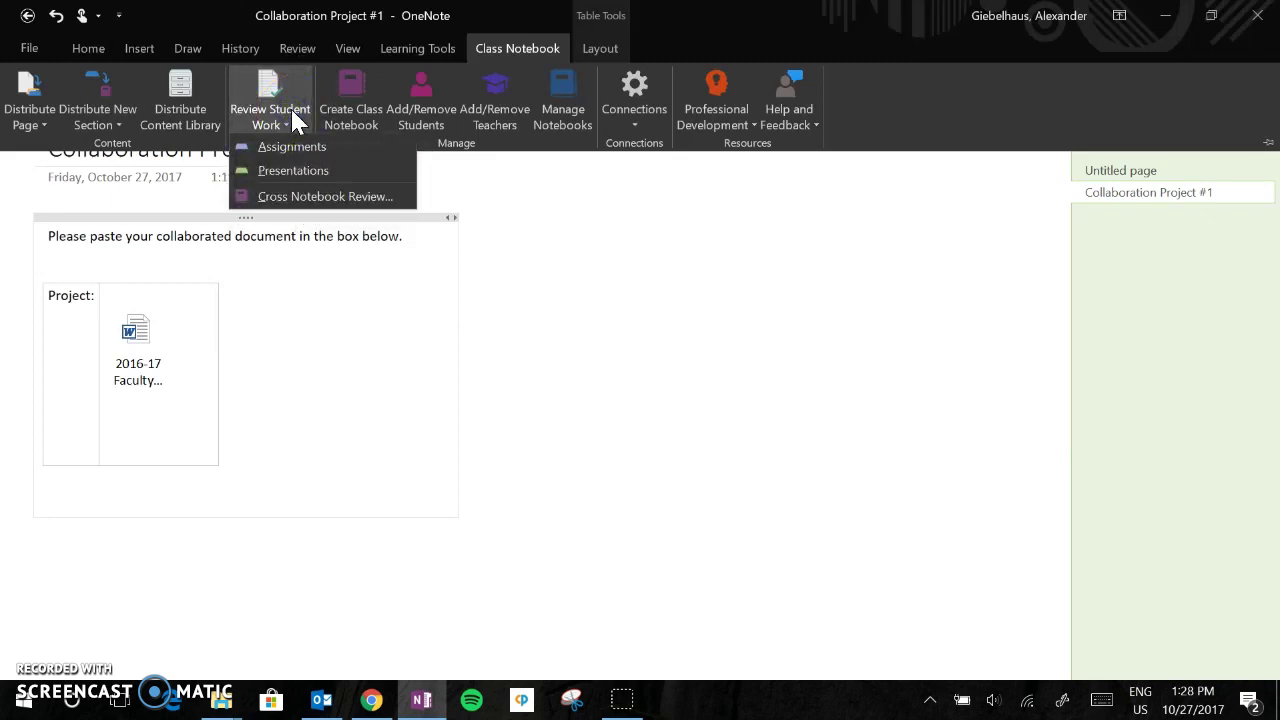
click(296, 174)
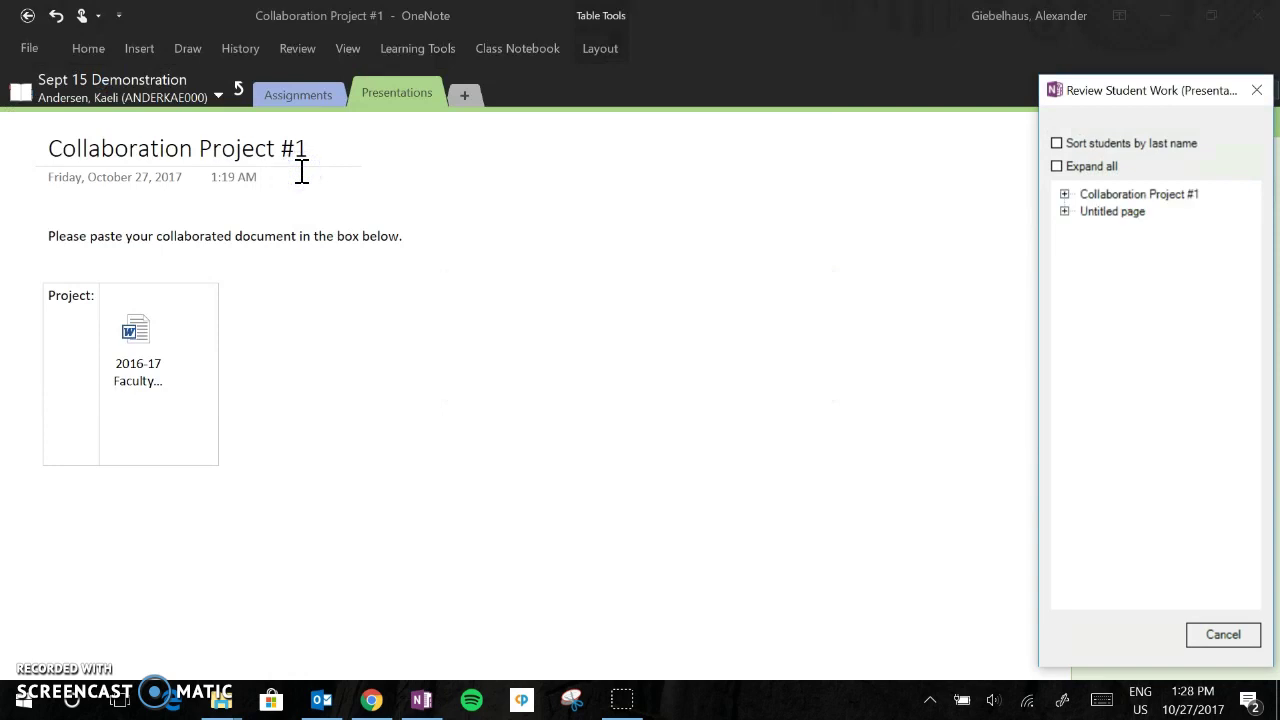
click(1065, 195)
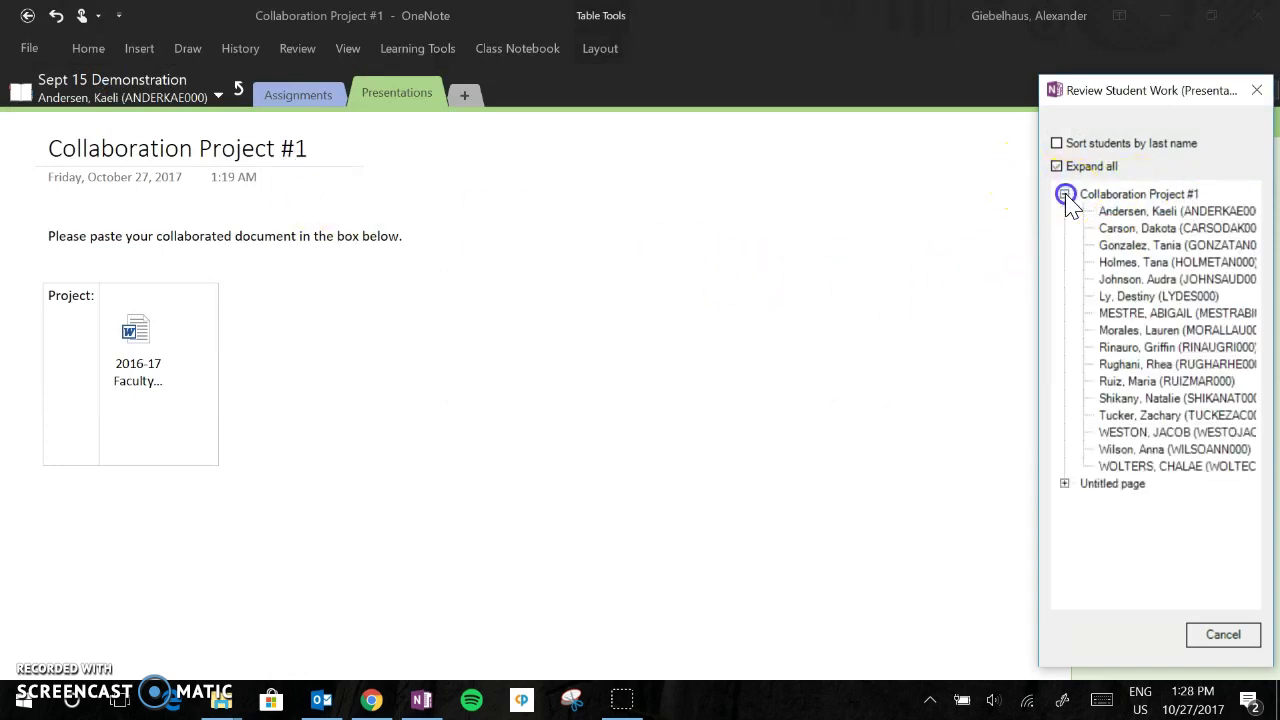
click(1140, 213)
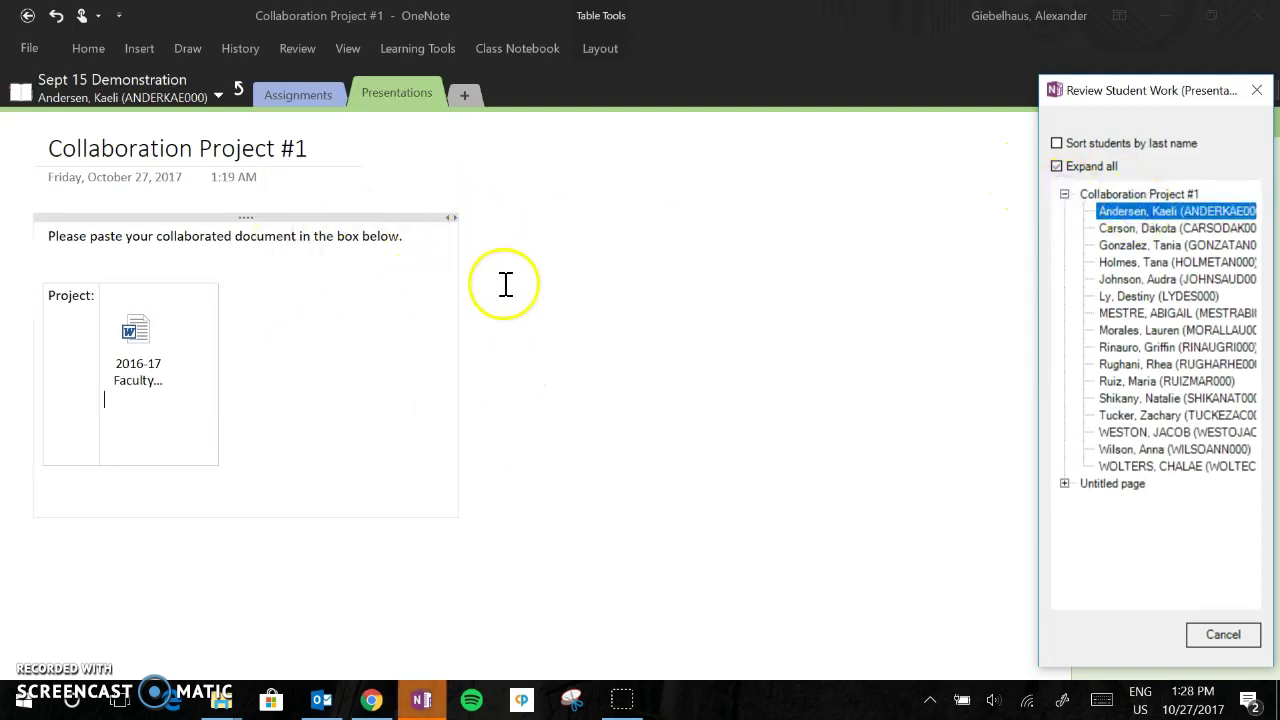
click(1145, 228)
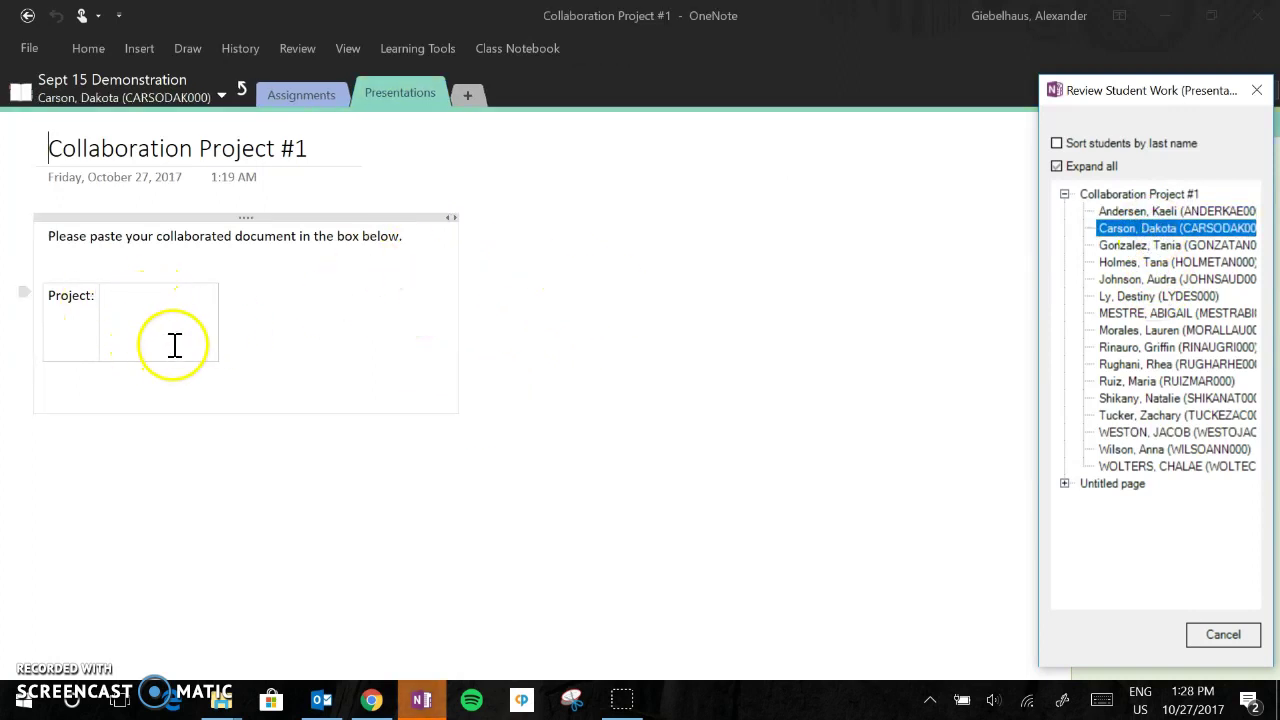
click(1135, 211)
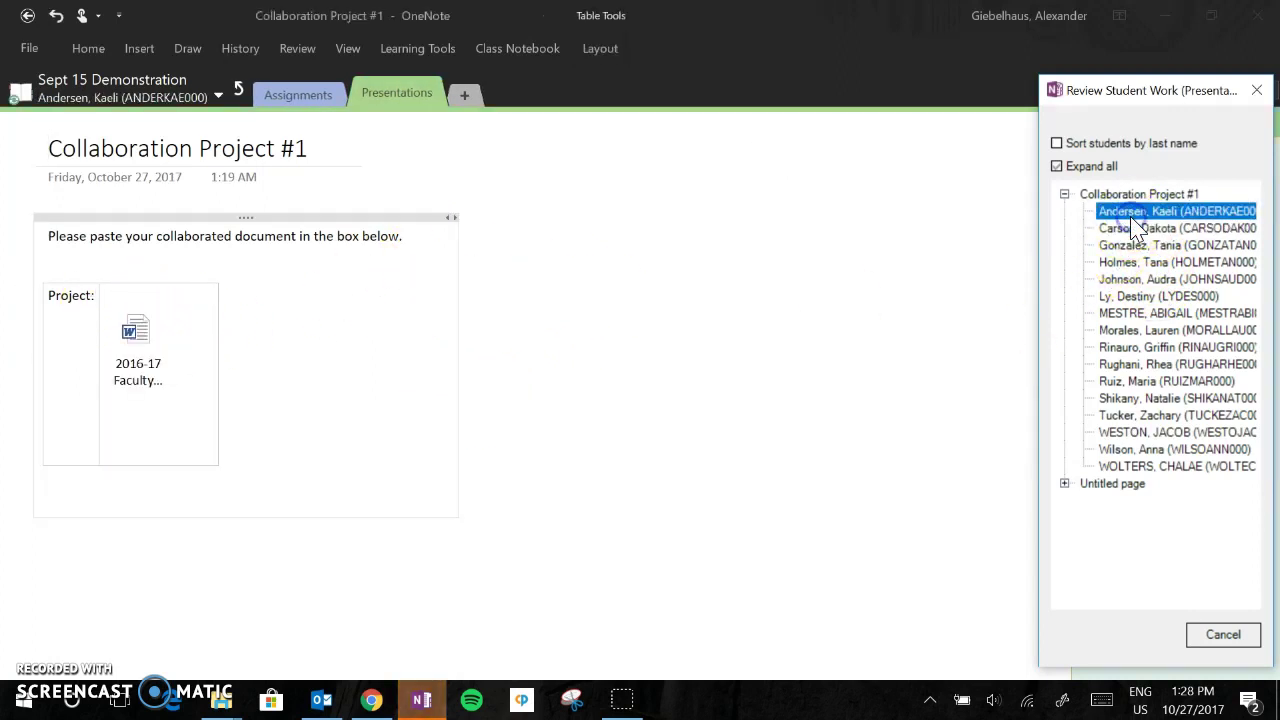
Step: View the attached 2016-17 Faculty Handbook in Word, close it, and insert the attachment into the Collaboration Project #1 page as a printout
double_click(140, 336)
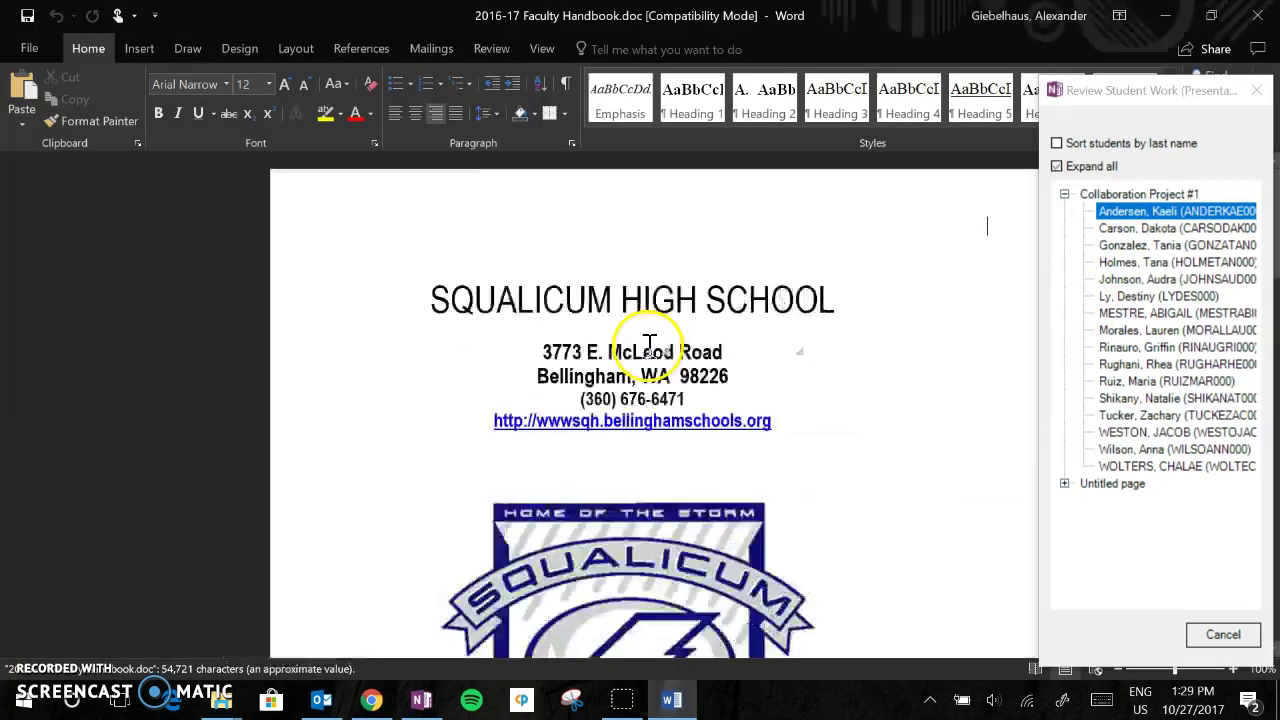
click(1257, 15)
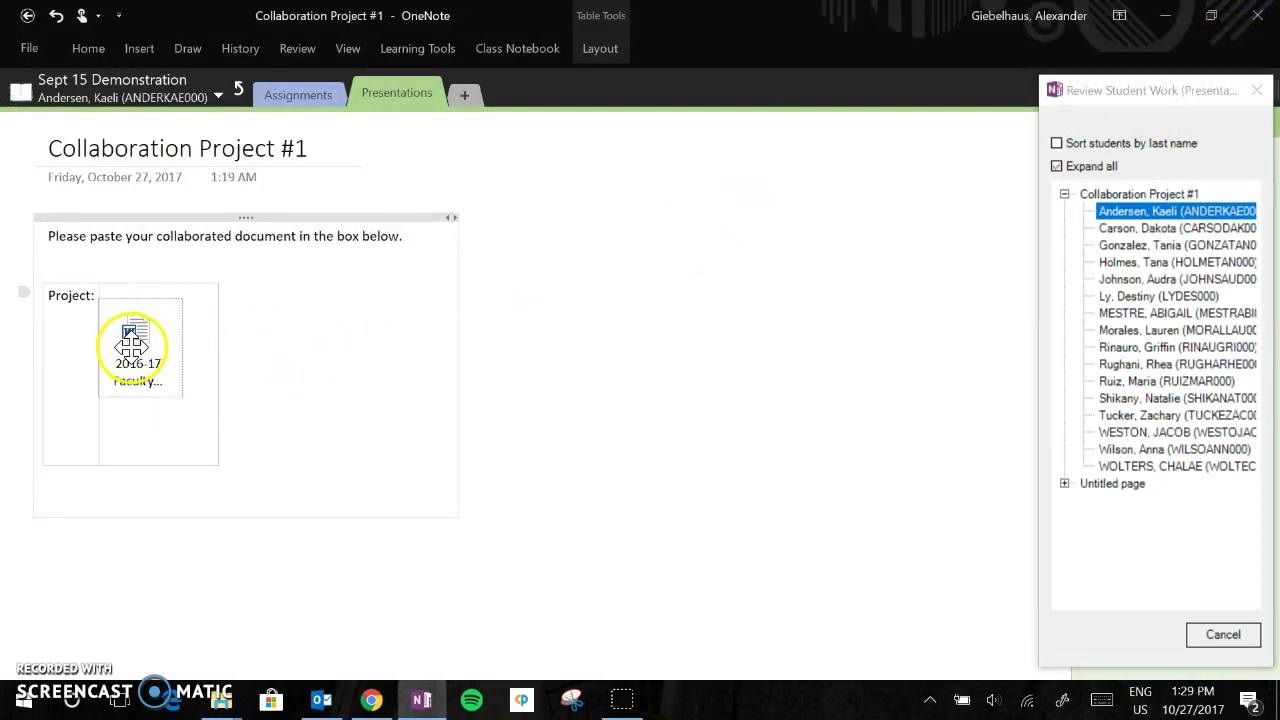
right_click(166, 340)
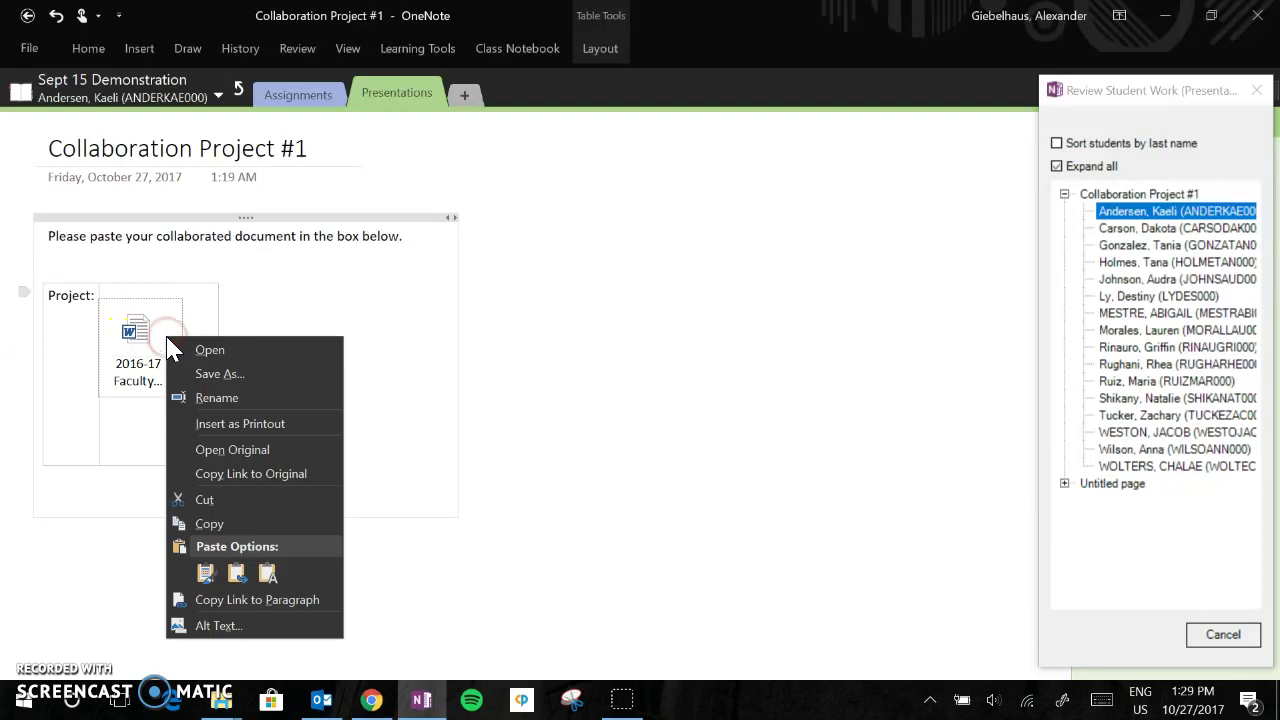
click(224, 424)
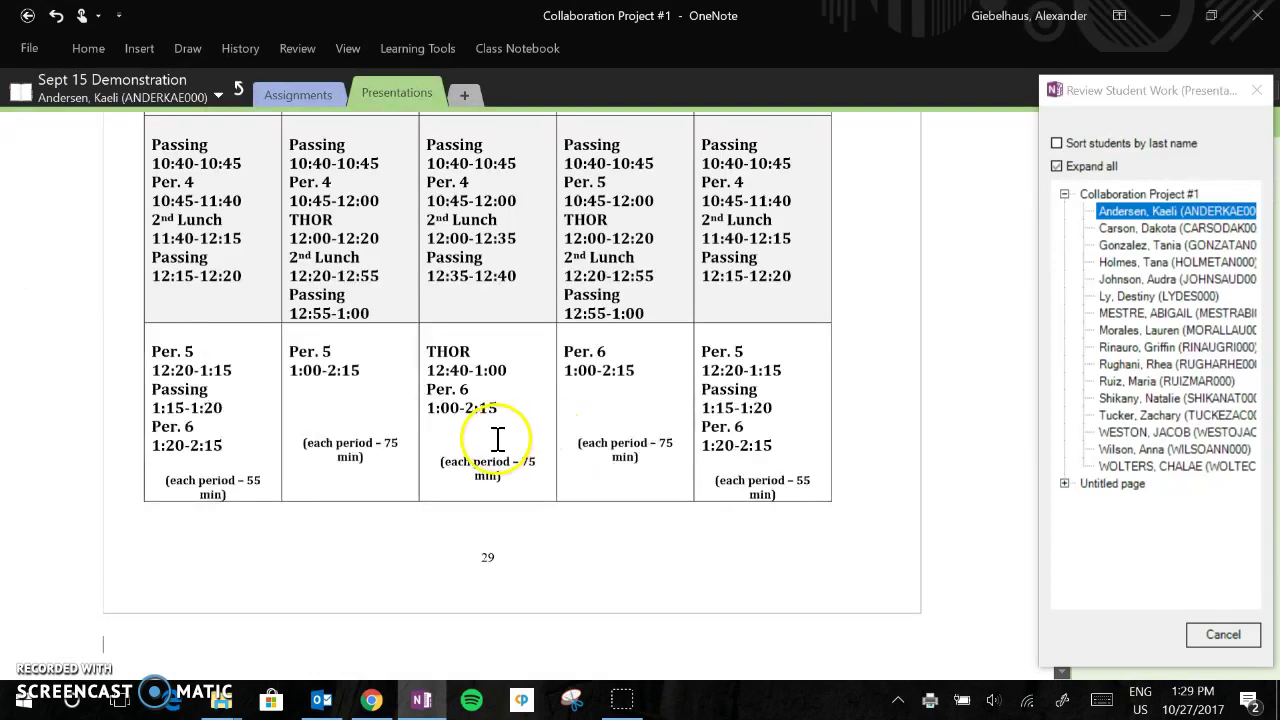
Step: Handwrite a green ink comment beginning "This is the title we" above the school name on the printout's cover page
scroll(460, 435, up, 10)
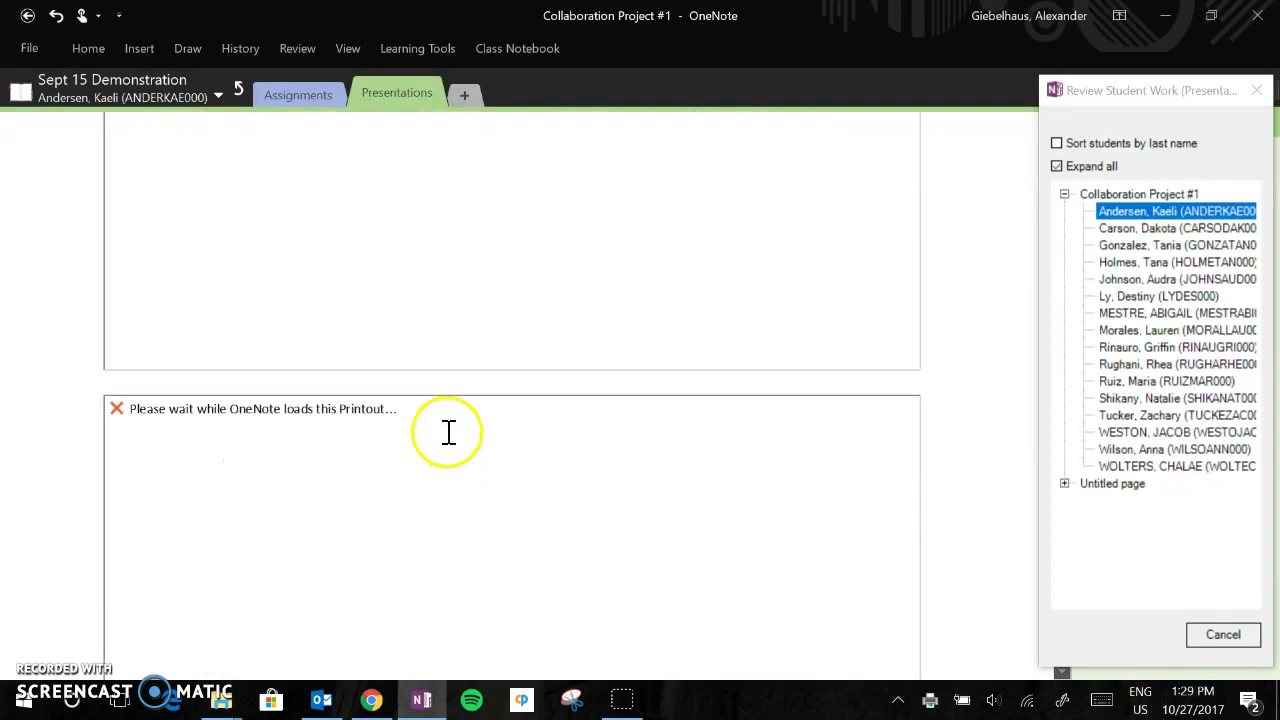
scroll(444, 427, up, 5)
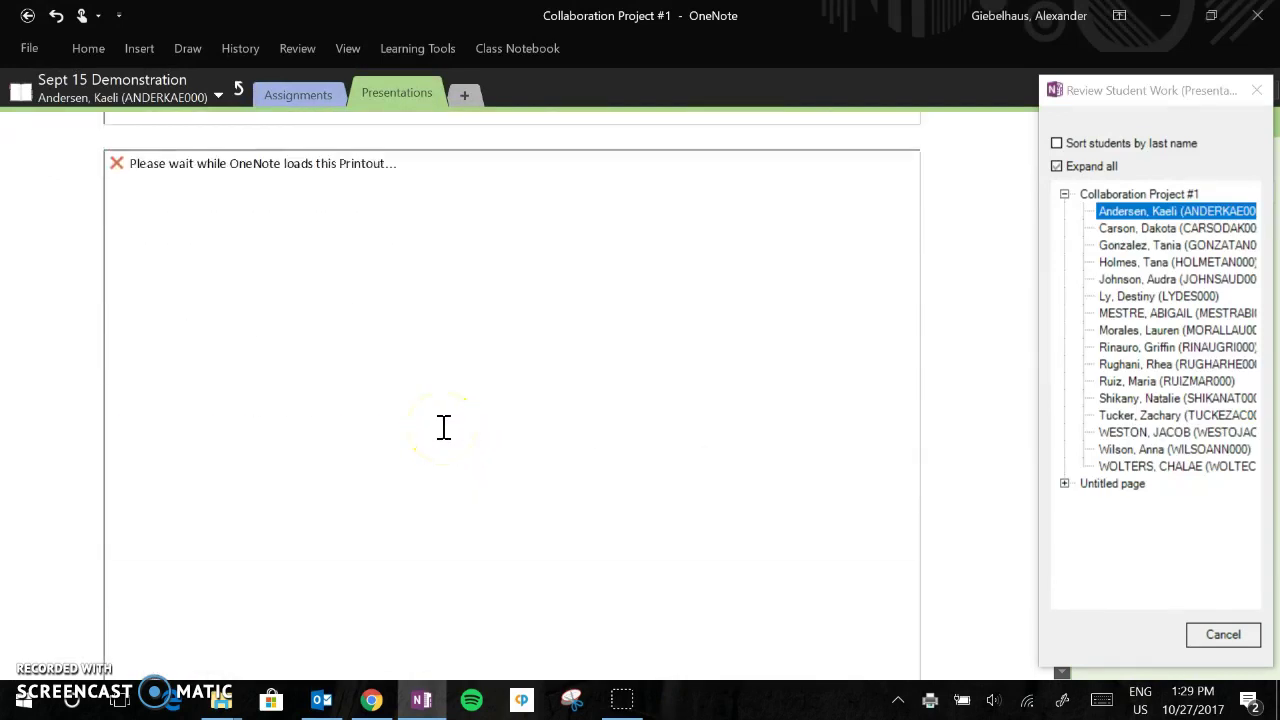
scroll(444, 427, up, 10)
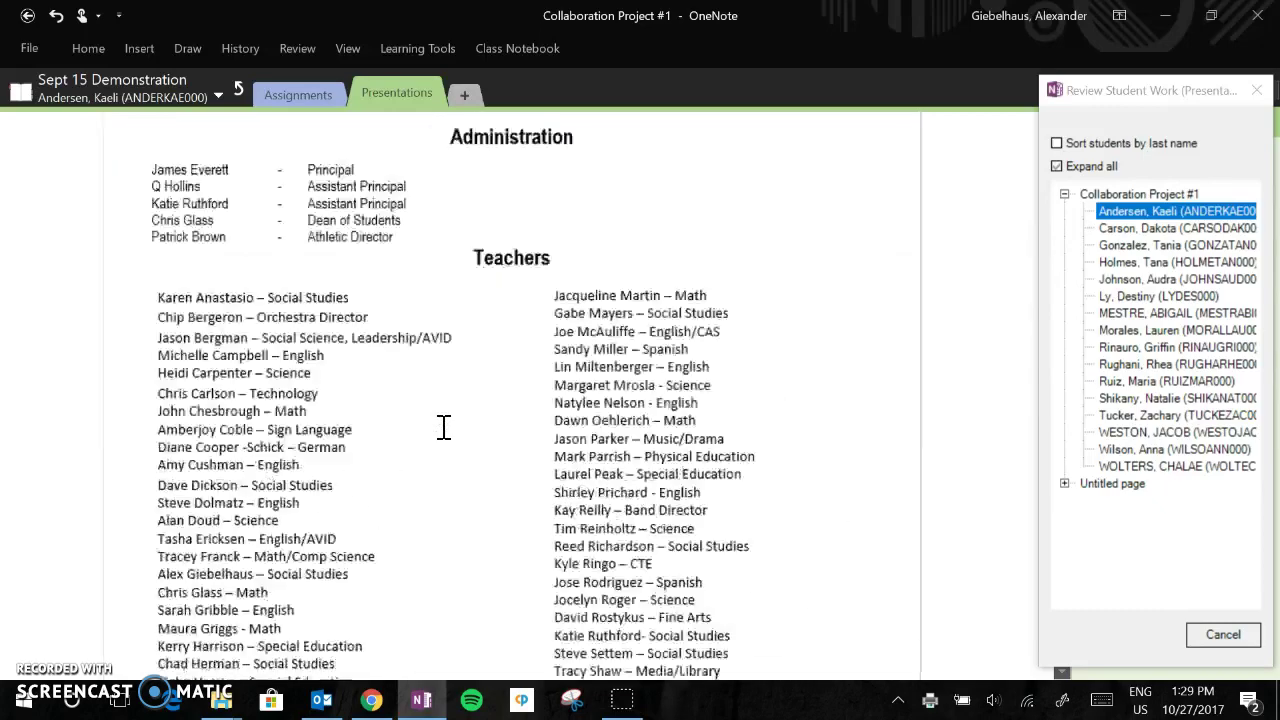
scroll(444, 427, up, 5)
scroll(444, 427, down, 3)
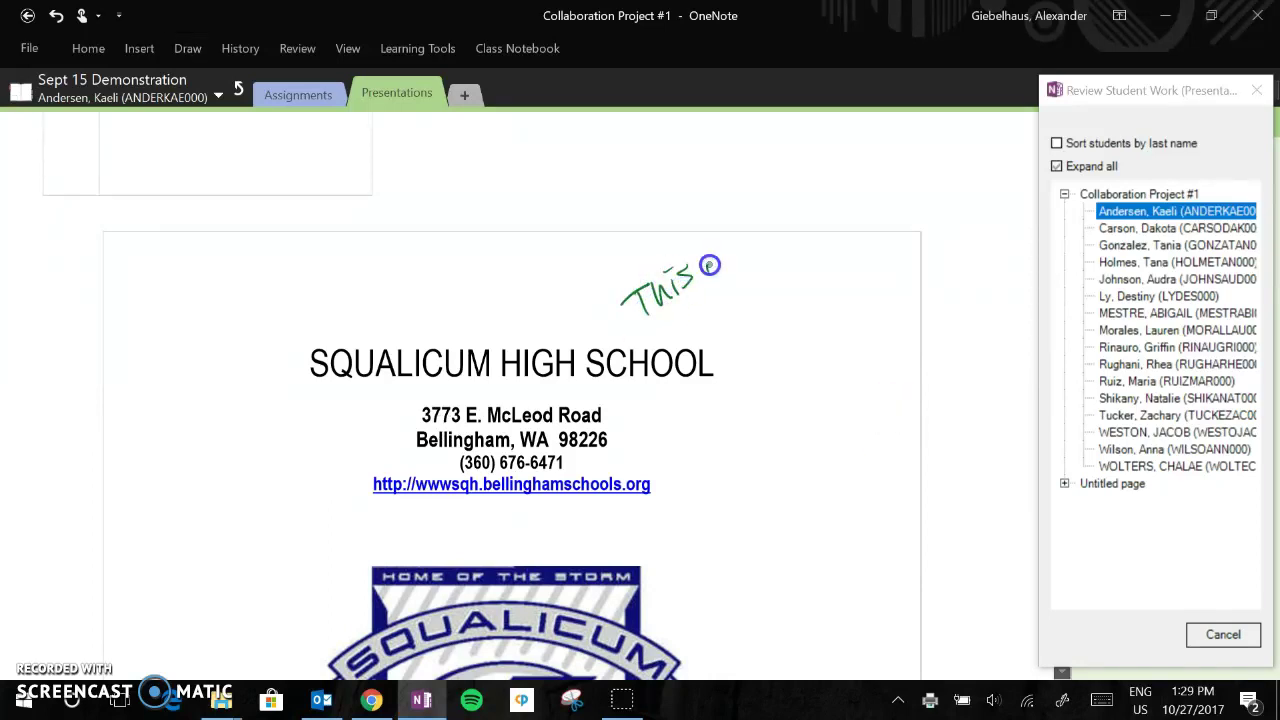
drag(769, 240, 785, 236)
drag(700, 306, 745, 302)
drag(718, 302, 735, 314)
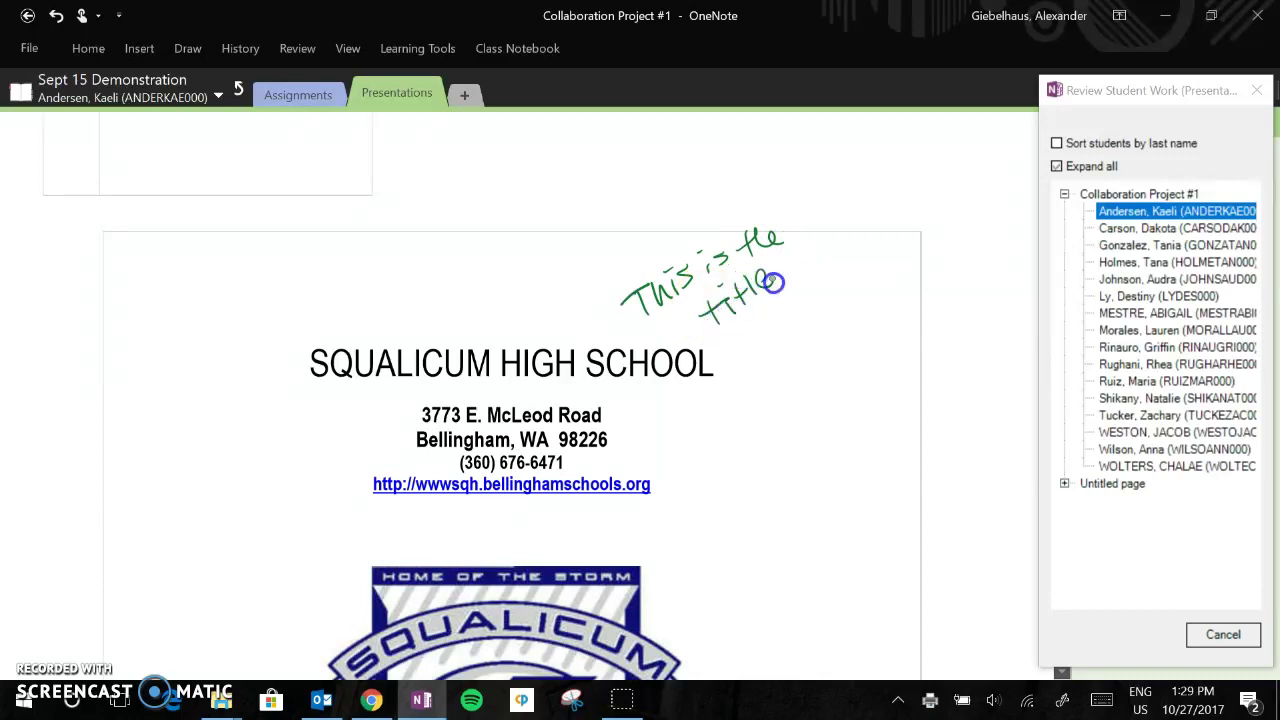
drag(742, 335, 772, 327)
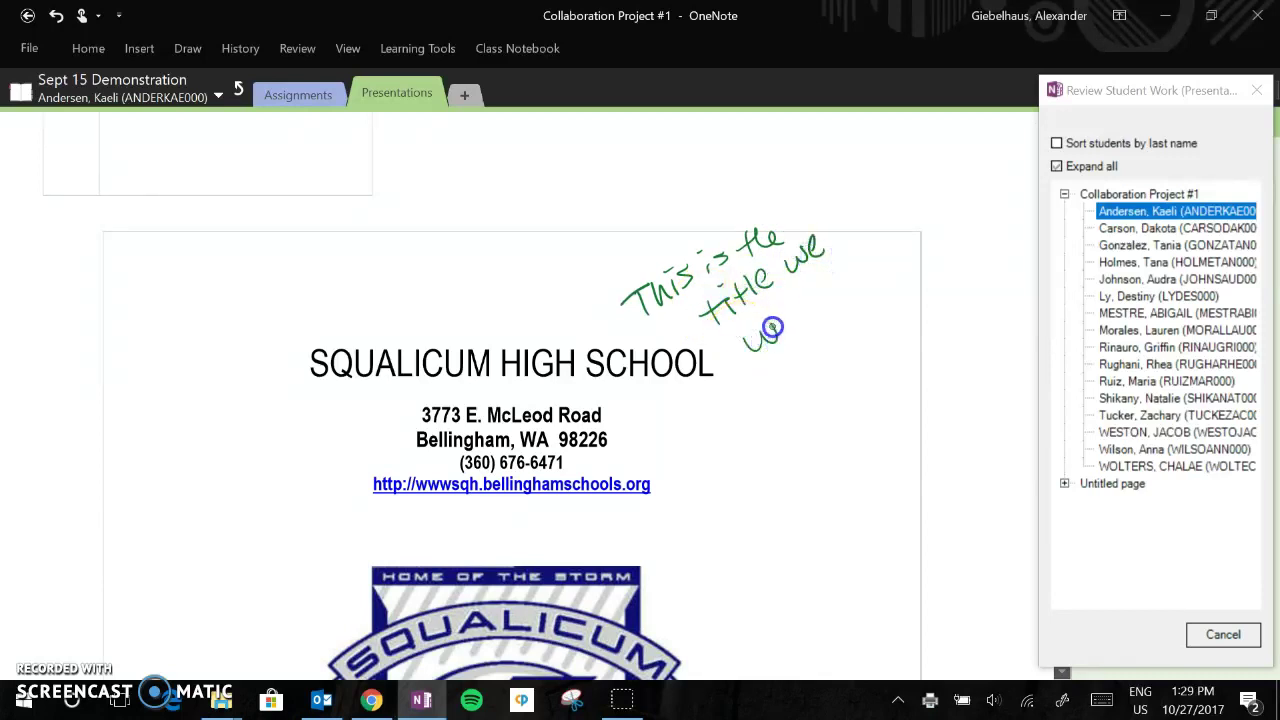